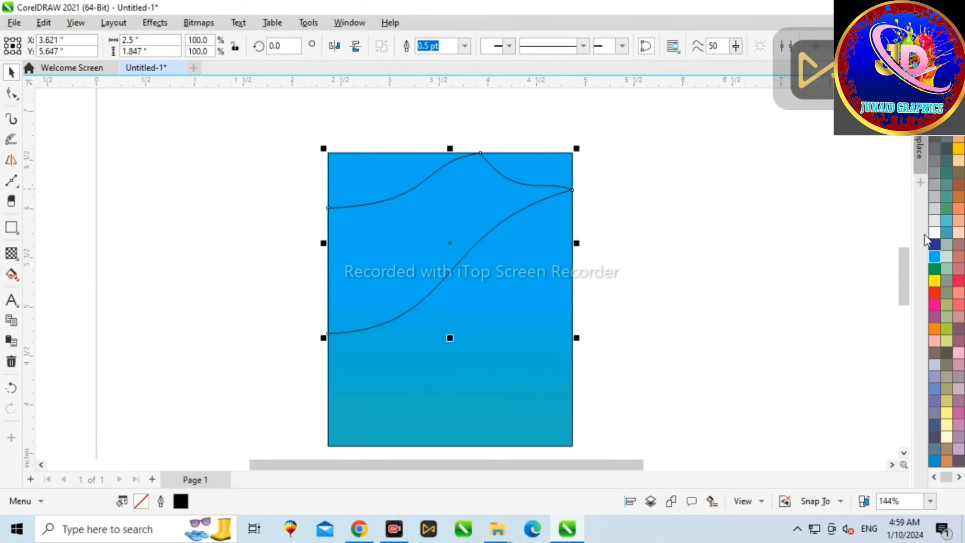
- Fill the wave shape with dark blue and remove its outline
scroll(502, 235, up, 3)
right_click(934, 100)
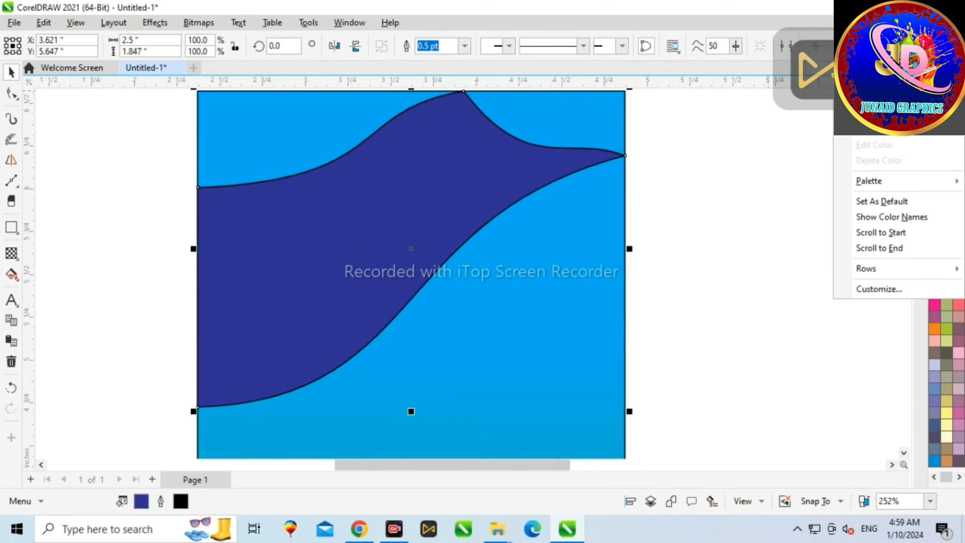
click(869, 125)
click(676, 202)
- Draw a circle about 1.08 inches wide over the wave's right end and add a slightly different-sized copy around the same spot
scroll(676, 202, down, 1)
click(14, 239)
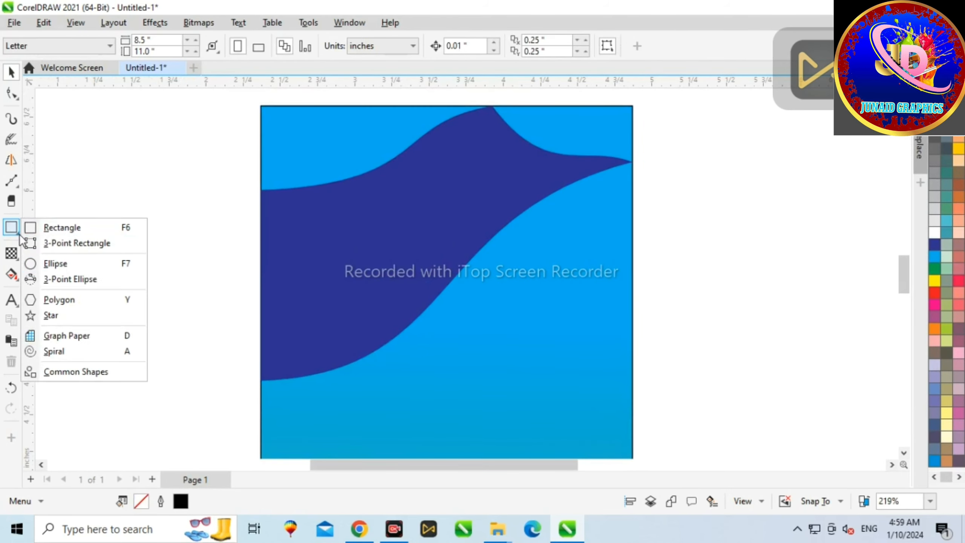
click(57, 261)
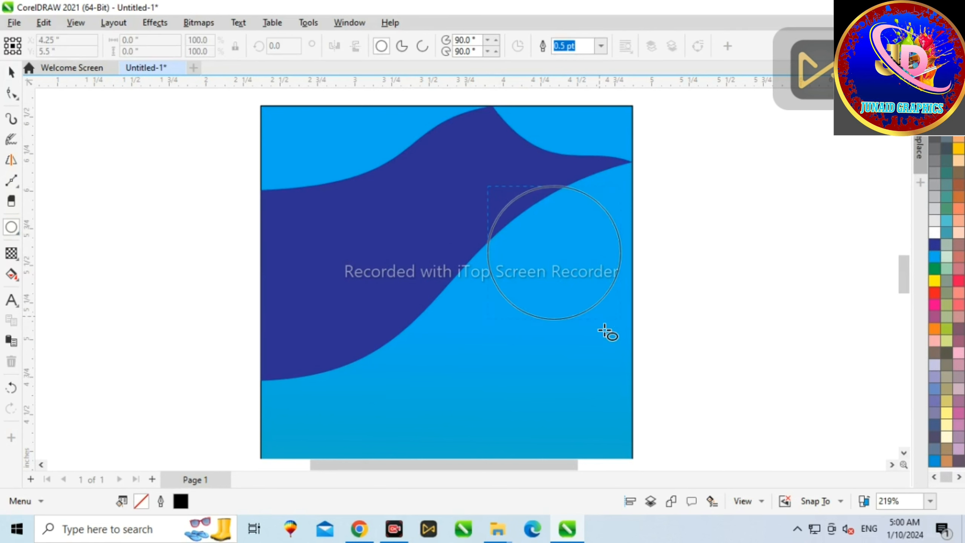
drag(605, 331, 647, 347)
scroll(538, 253, up, 1)
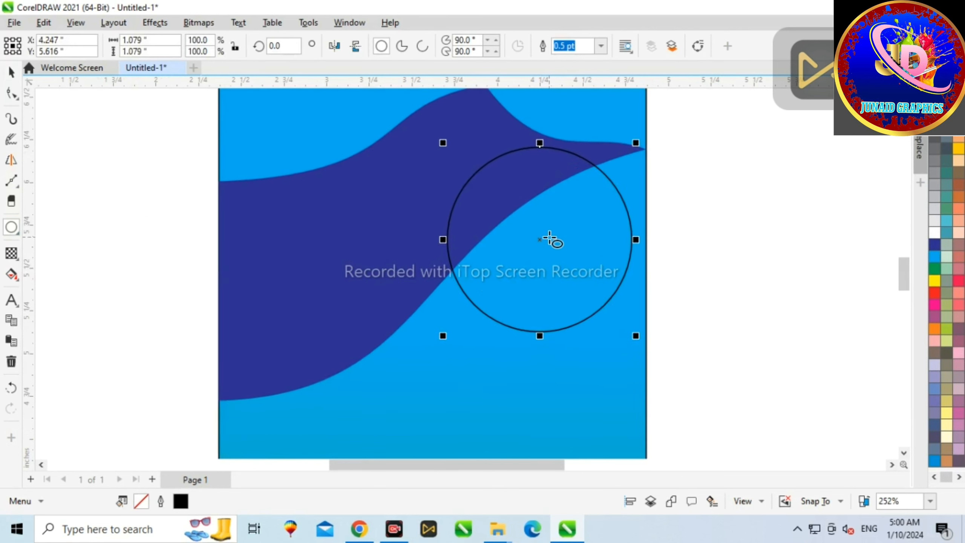
drag(539, 239, 566, 224)
mouse_move(469, 129)
mouse_down()
mouse_move(519, 172)
mouse_move(467, 139)
mouse_up()
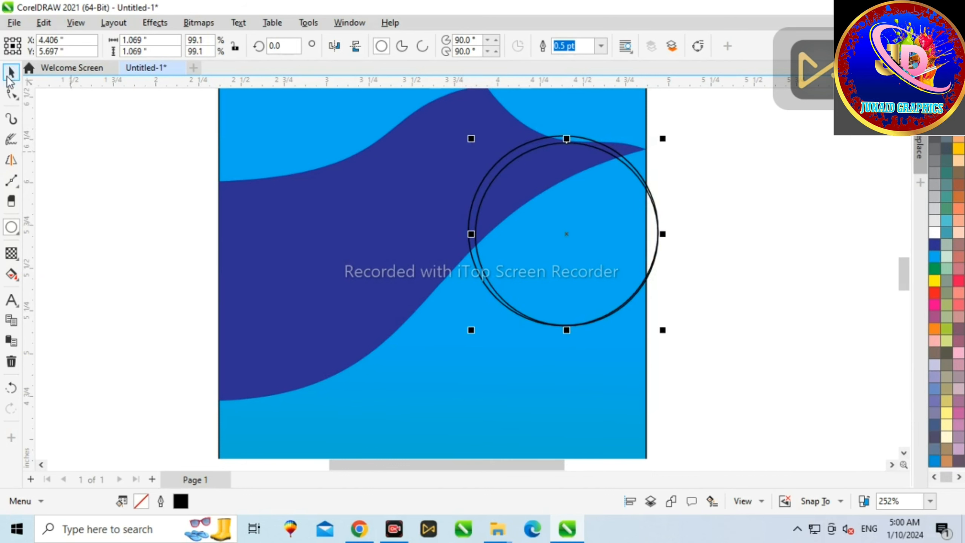
- Align the centers of the two circles horizontally and vertically
click(550, 144)
scroll(549, 145, up, 2)
shift+click(544, 130)
key(c)
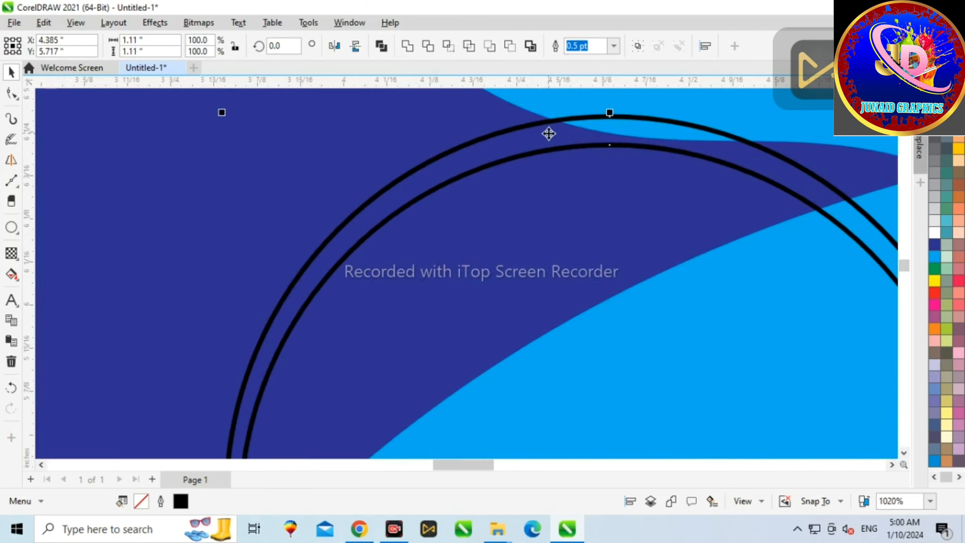
key(e)
scroll(532, 142, down, 1)
scroll(532, 142, down, 2)
- Fill the outer circle with white
click(652, 216)
scroll(642, 215, up, 1)
click(634, 184)
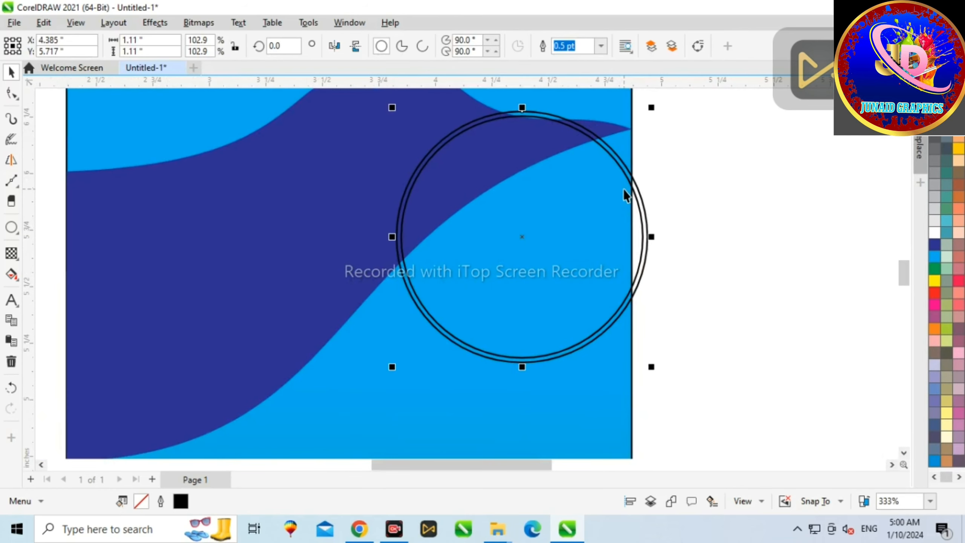
click(626, 208)
click(633, 184)
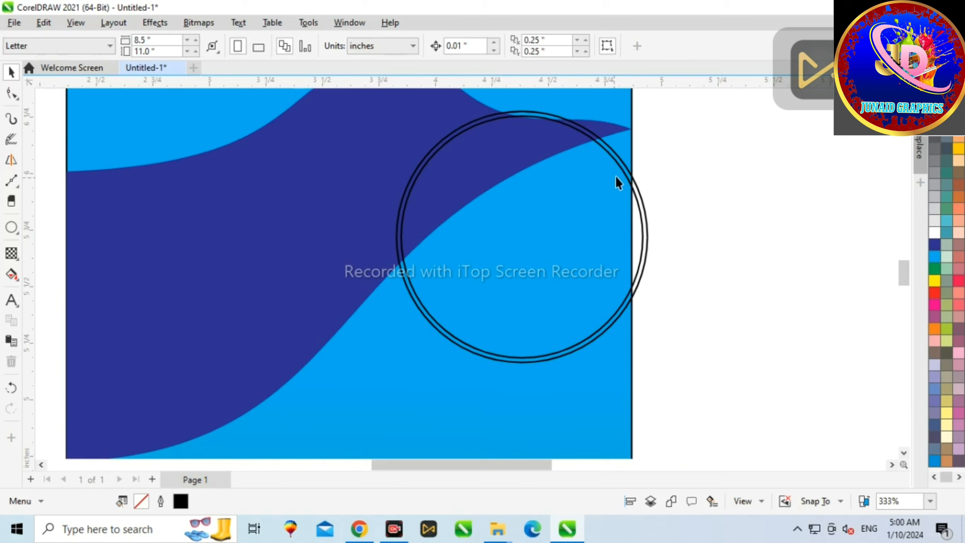
click(934, 232)
- Fill the inner circle with red
scroll(589, 203, up, 2)
click(590, 205)
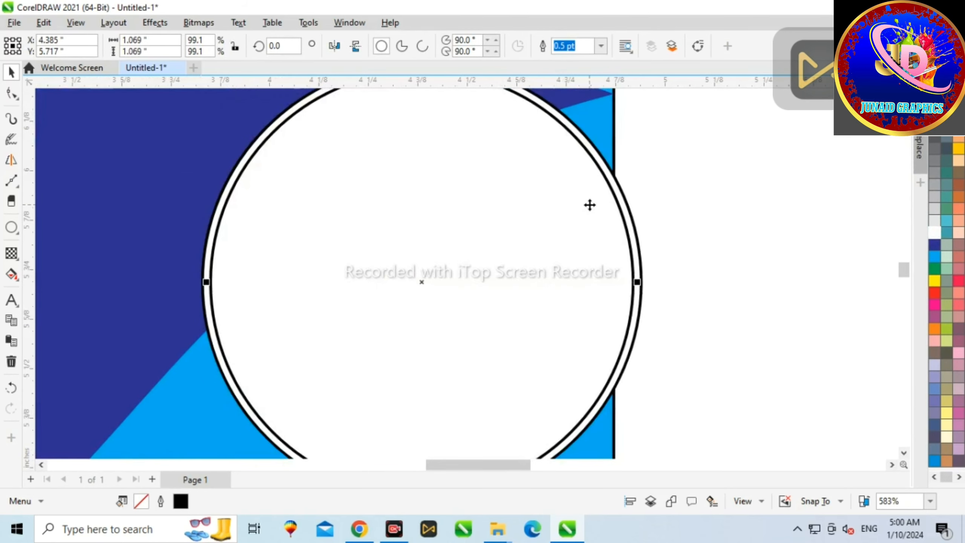
click(934, 293)
- Remove the outlines from both the red inner circle and the white outer circle
scroll(530, 224, right, 1)
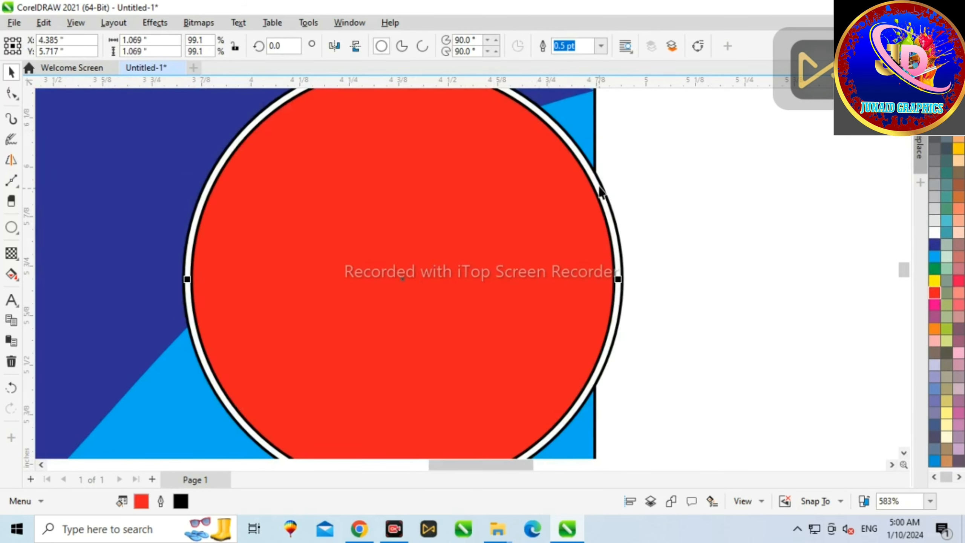
right_click(933, 99)
click(885, 123)
click(583, 222)
right_click(933, 98)
click(885, 122)
click(707, 190)
scroll(514, 267, down, 3)
scroll(448, 254, up, 1)
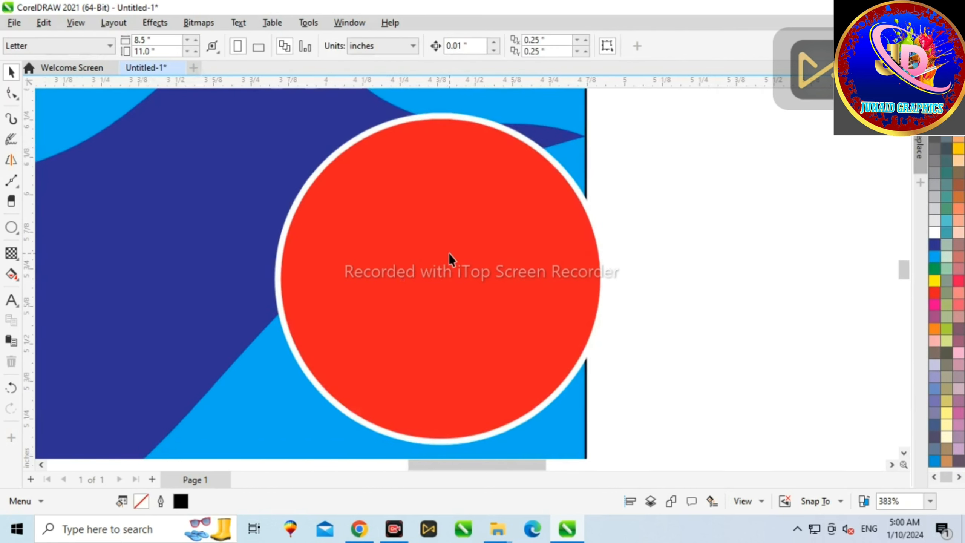
- Add a concentric copy of the red circle, scaled down to about 1.02 inches, and fill it with white
scroll(443, 277, up, 2)
scroll(365, 281, down, 3)
click(357, 282)
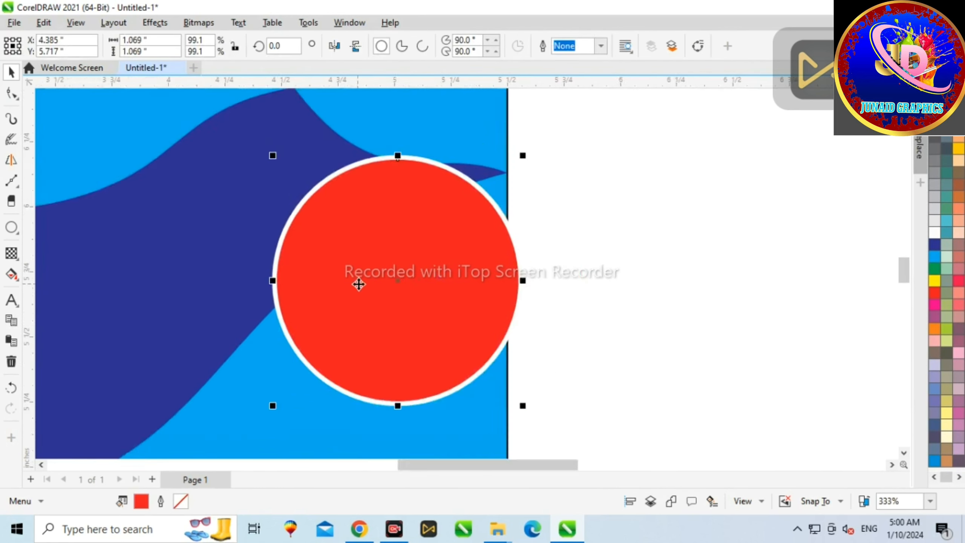
scroll(326, 212, up, 1)
drag(258, 139, 259, 145)
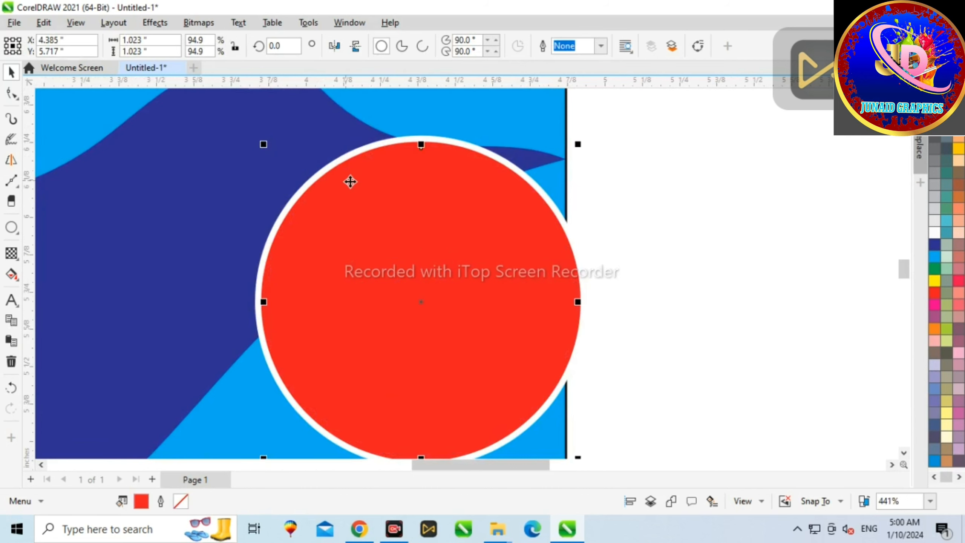
click(934, 232)
scroll(709, 226, down, 1)
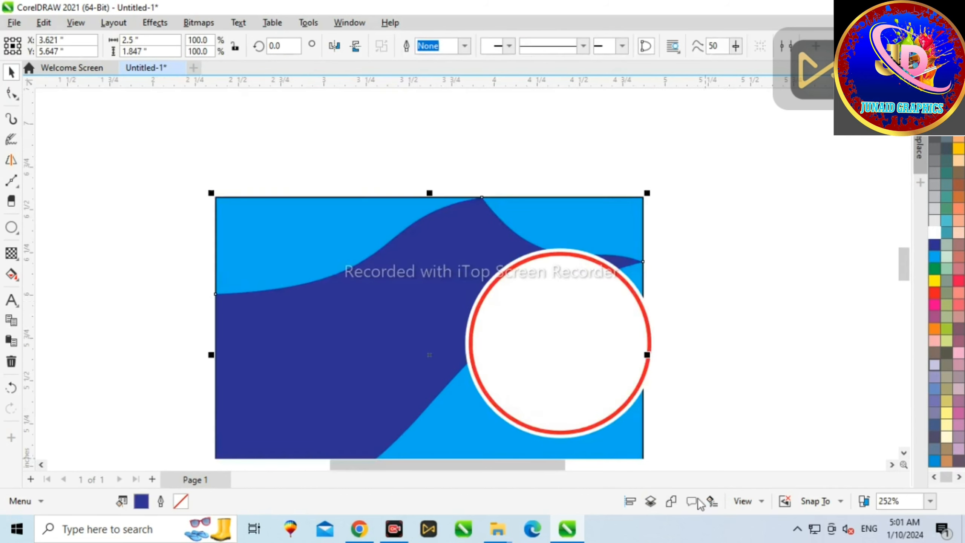
- Move the wave's upper crest node to the top-right corner of the rectangle with the Shape tool
click(737, 317)
click(455, 248)
click(11, 93)
scroll(447, 187, up, 1)
scroll(497, 202, up, 4)
drag(508, 207, 769, 207)
scroll(551, 164, down, 5)
mouse_move(660, 186)
mouse_down()
mouse_move(732, 186)
mouse_move(653, 189)
mouse_up()
scroll(710, 256, up, 4)
drag(755, 270, 763, 241)
scroll(619, 174, up, 2)
drag(606, 130, 806, 117)
scroll(723, 233, down, 5)
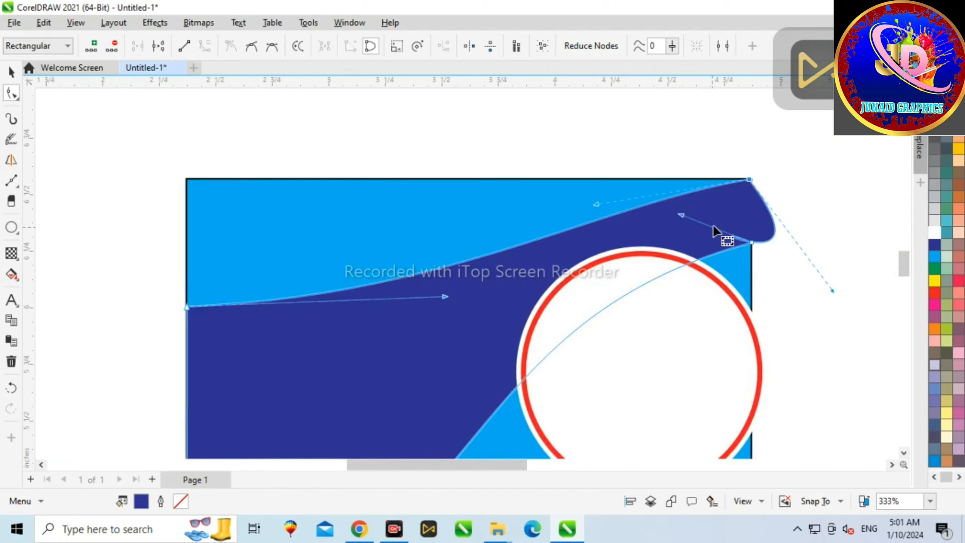
- Pull in the wave's bulging right end and adjust the handles so its upper edge forms a smooth S-curve
drag(680, 218, 620, 280)
drag(750, 233, 747, 216)
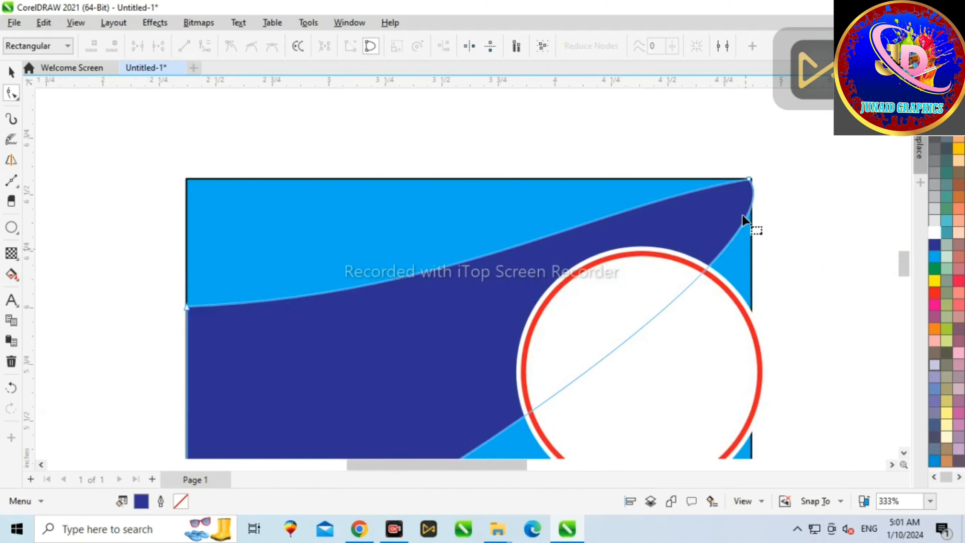
scroll(740, 217, down, 2)
scroll(490, 243, up, 1)
drag(547, 253, 561, 301)
drag(679, 173, 555, 150)
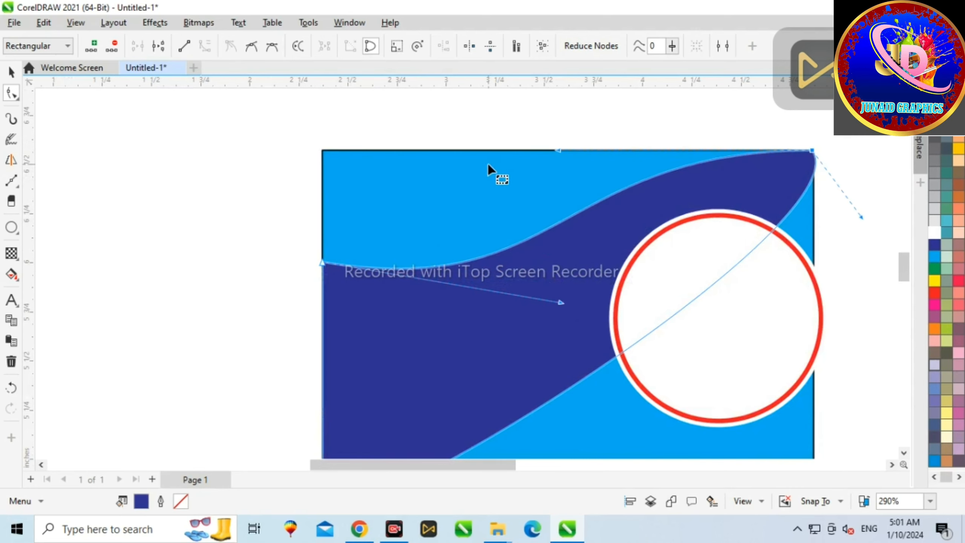
- Add a node to the wave's lower edge beside the circle and bend that edge into an S-curve
scroll(489, 170, down, 2)
scroll(575, 236, up, 2)
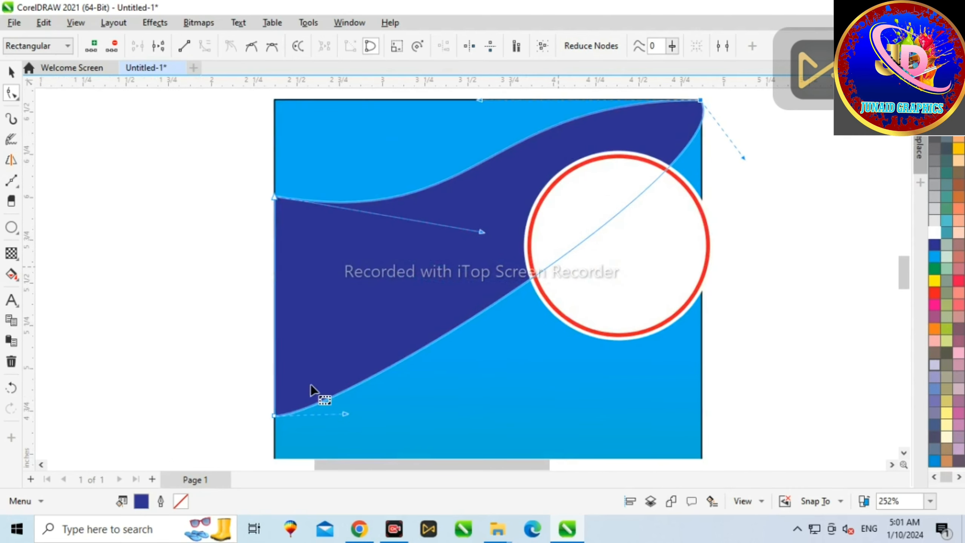
click(539, 49)
scroll(496, 263, down, 1)
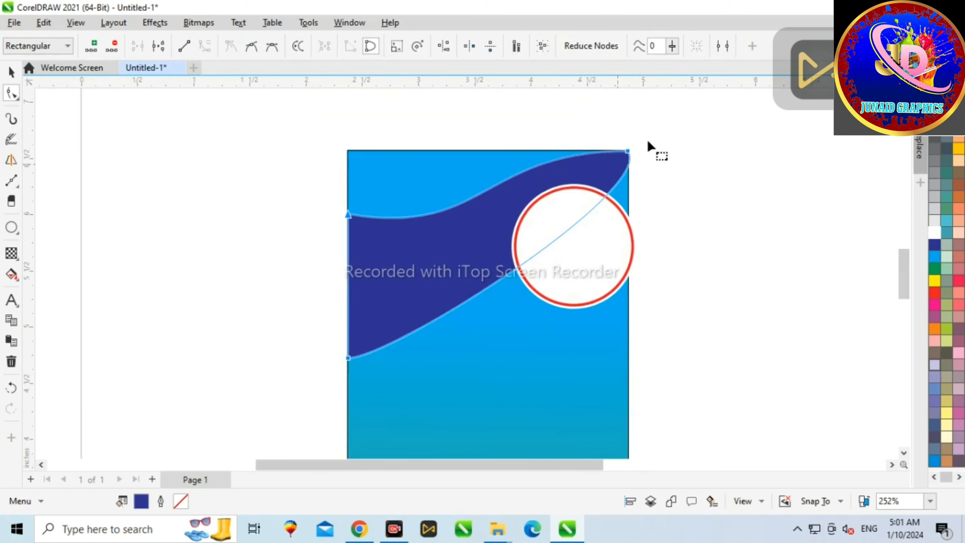
scroll(505, 285, up, 1)
double_click(487, 292)
scroll(491, 289, up, 3)
drag(621, 206, 584, 171)
drag(410, 392, 366, 235)
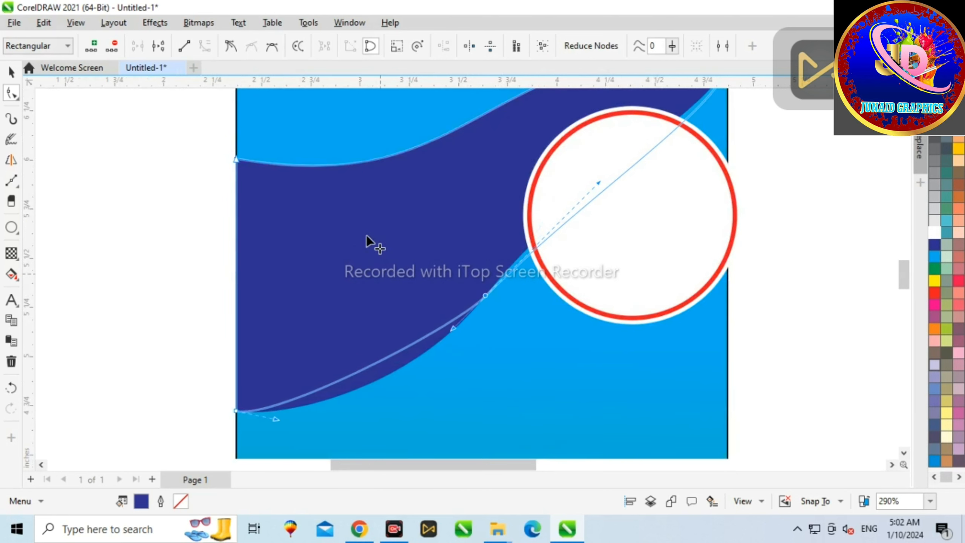
drag(440, 412, 452, 396)
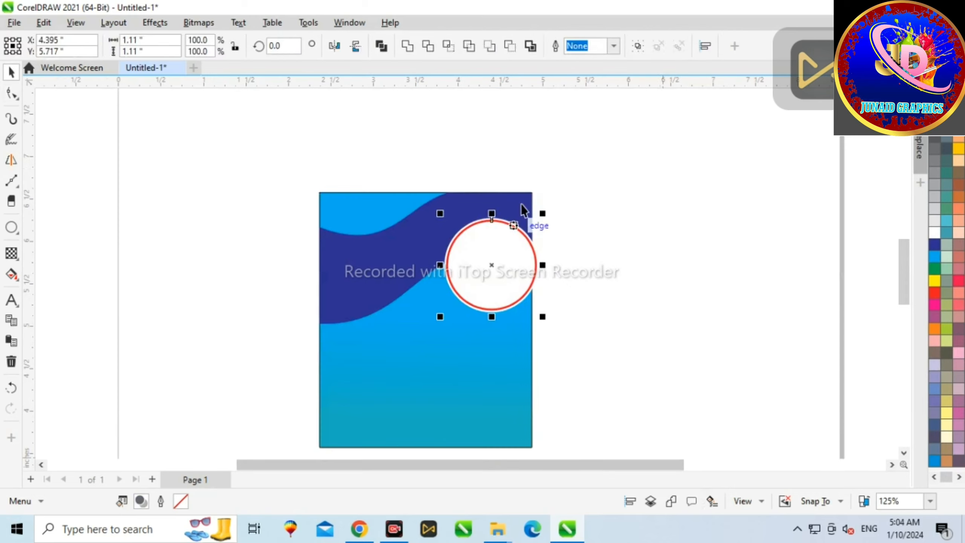
- Group the circles and PowerClip the group inside the gradient rectangle
drag(581, 169, 442, 334)
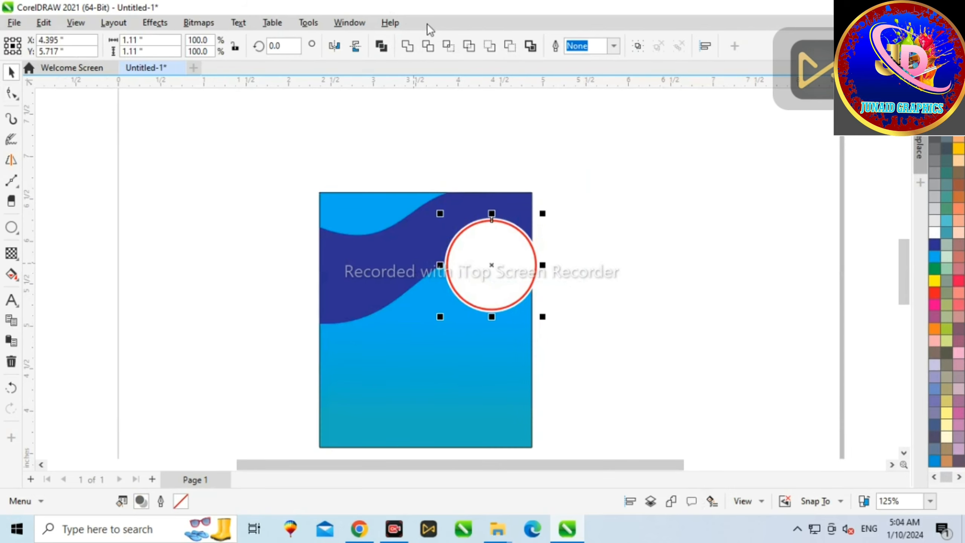
click(381, 46)
right_click(515, 251)
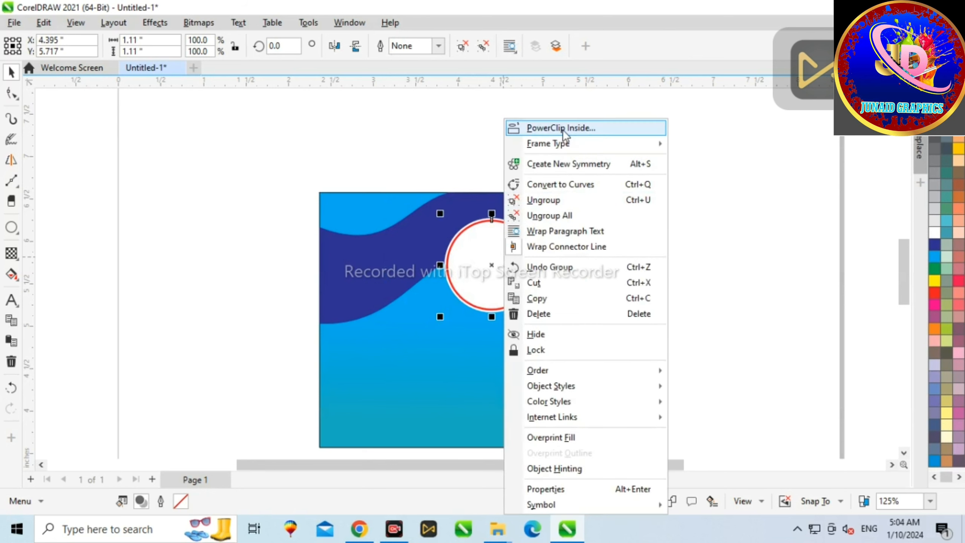
click(559, 128)
click(531, 306)
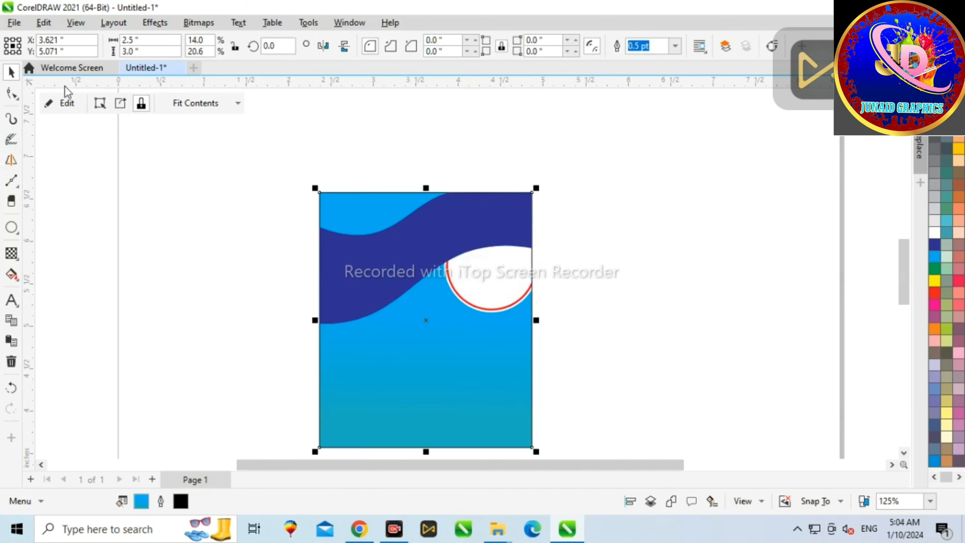
click(63, 103)
drag(431, 361, 433, 361)
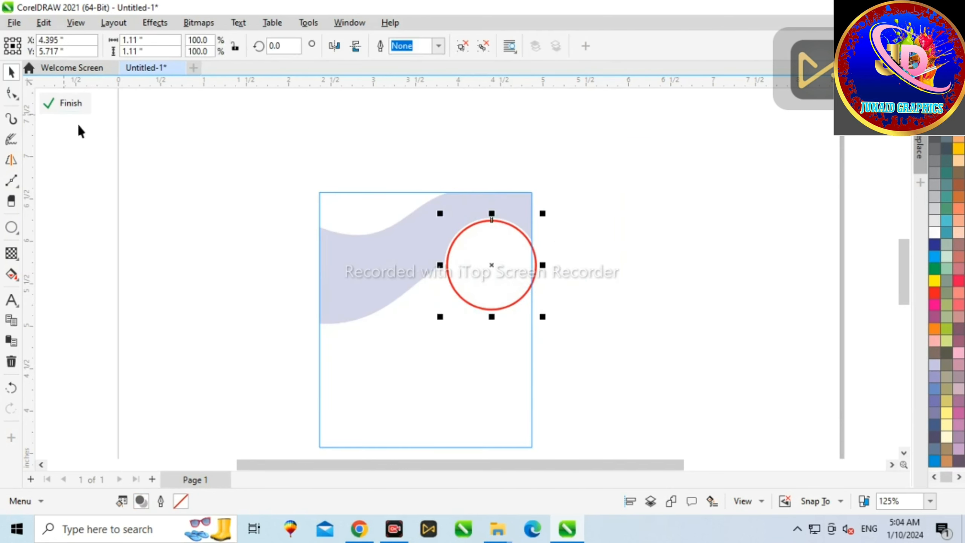
click(66, 104)
- PowerClip the dark blue wave inside the gradient rectangle
right_click(367, 261)
click(392, 114)
click(330, 213)
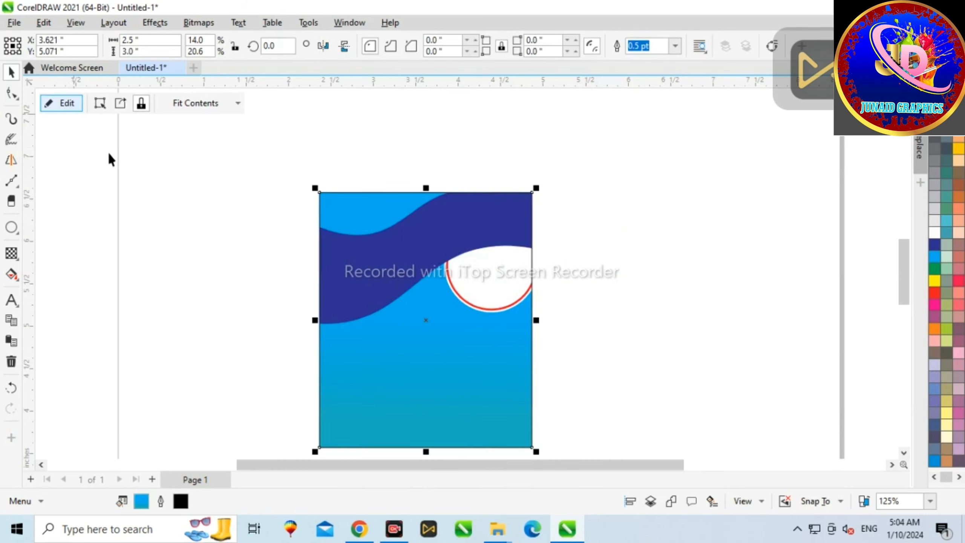
- Edit the rectangle's PowerClip contents to bring the circle group in front of the wave, and finish editing
click(72, 108)
drag(405, 371, 406, 372)
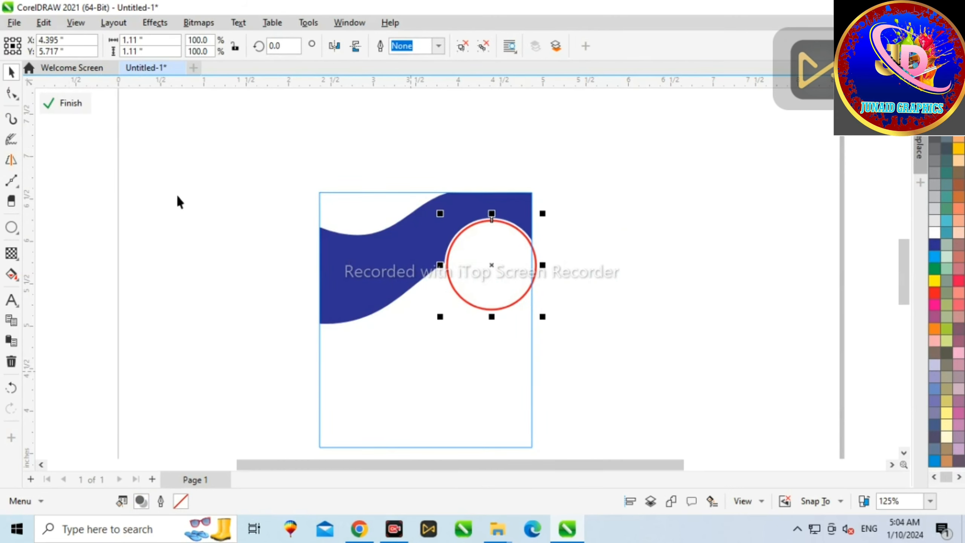
click(62, 108)
scroll(481, 258, up, 1)
click(495, 251)
scroll(532, 278, down, 2)
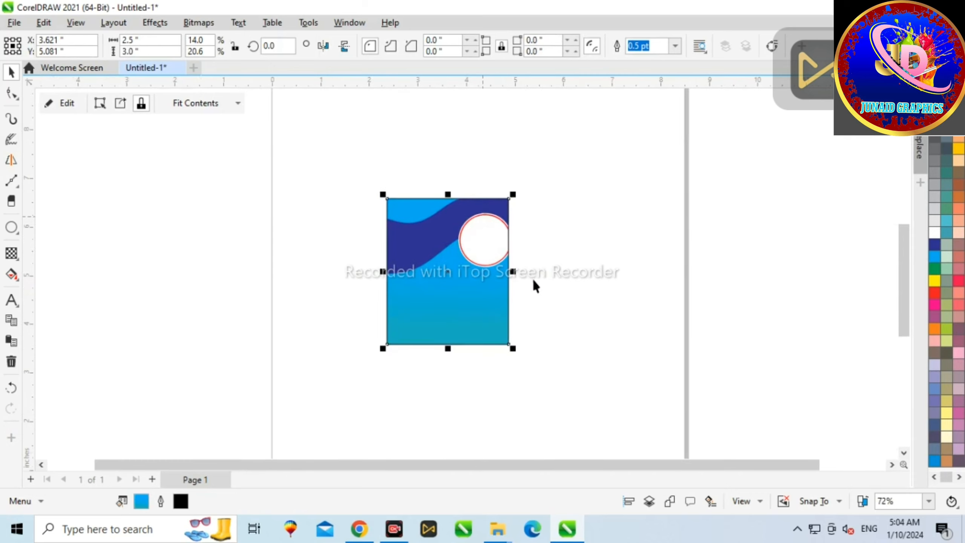
click(534, 285)
scroll(463, 254, down, 1)
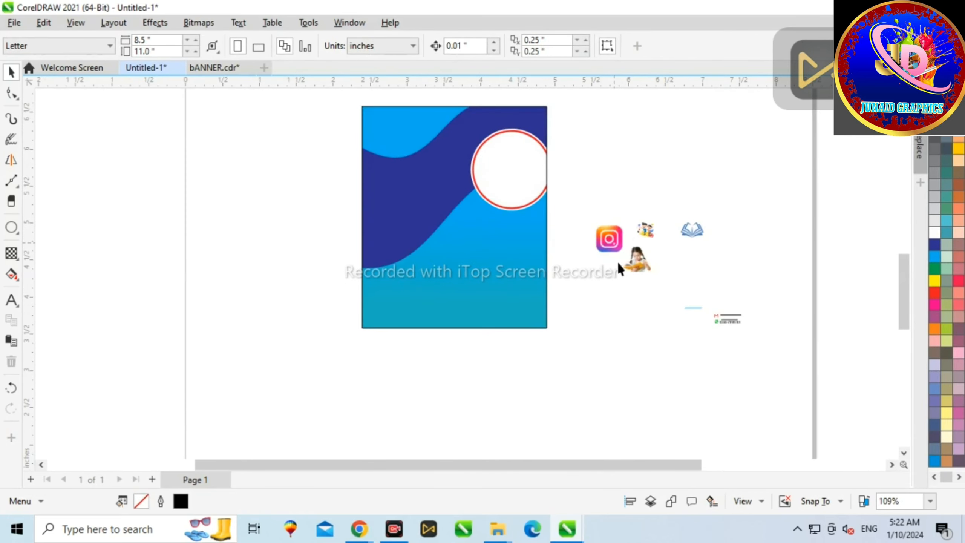
- Move the Instagram icon below the other pasted pictures, beside the rectangle's lower right corner
click(614, 248)
scroll(614, 248, up, 1)
drag(613, 240, 593, 325)
- Try to PowerClip the picture of the reading girl inside the rectangle, and undo it
right_click(663, 277)
click(721, 101)
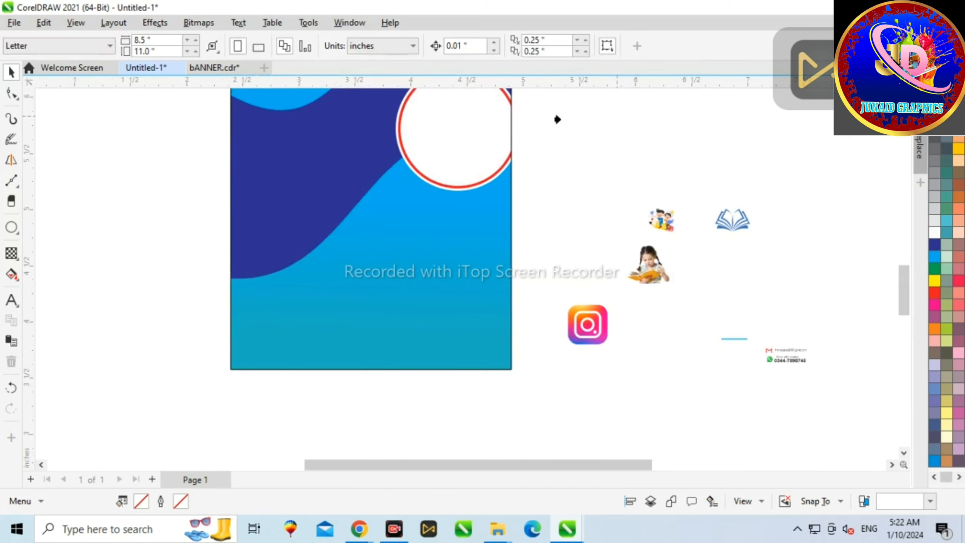
click(281, 100)
key(ctrl+z)
- Move the picture of the reading girl next to the circle frame and PowerClip it inside the rectangle
drag(646, 266, 541, 133)
right_click(541, 133)
click(467, 166)
scroll(467, 166, down, 1)
right_click(500, 146)
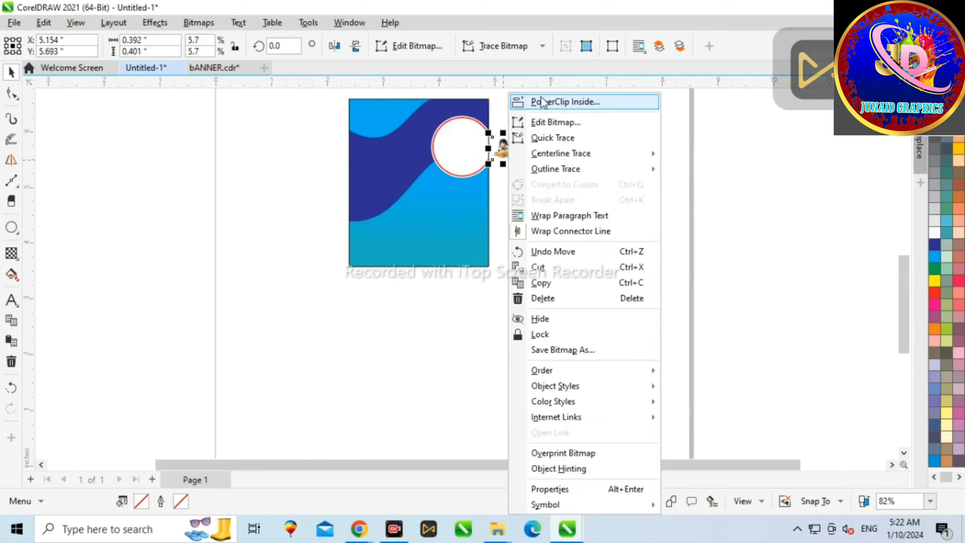
click(531, 100)
click(425, 135)
- Position and enlarge the girl's picture within the PowerClip so it fills the white circle, and finish editing
click(70, 104)
drag(419, 184, 455, 148)
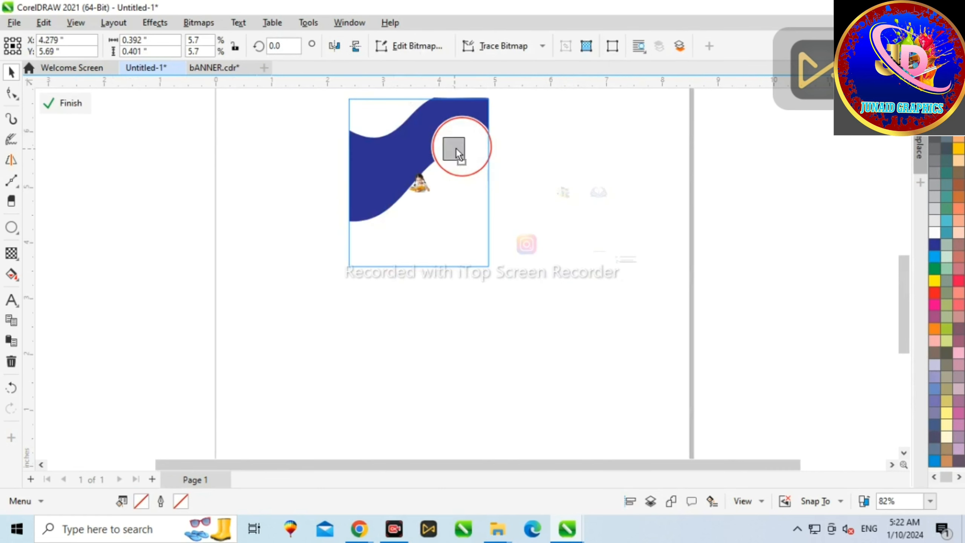
scroll(456, 148, up, 2)
drag(431, 193, 396, 133)
drag(477, 225, 493, 210)
scroll(498, 211, up, 1)
click(70, 102)
scroll(581, 251, down, 2)
scroll(522, 233, up, 3)
scroll(522, 228, down, 5)
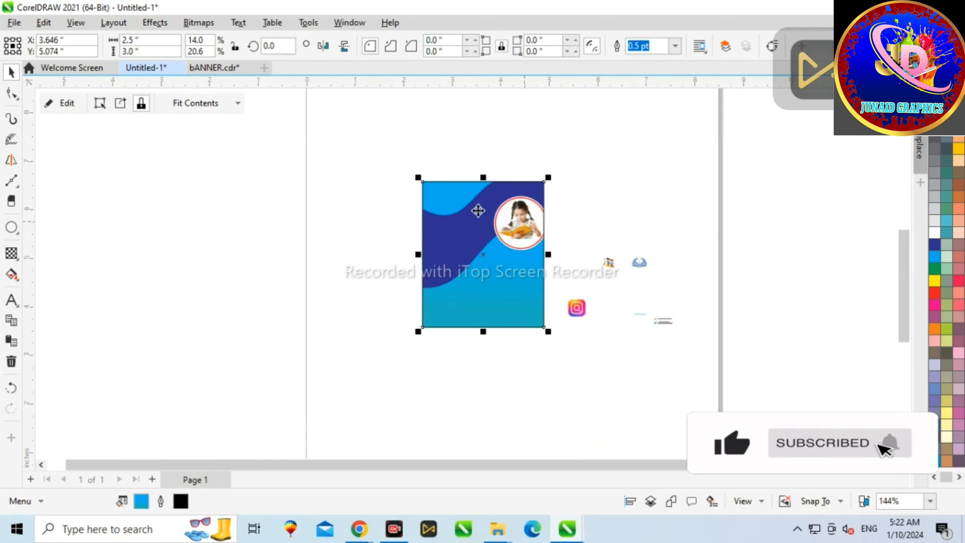
- Move the open book logo into the rectangle's top-left corner and nudge it into place
scroll(490, 224, up, 1)
key(Escape)
scroll(493, 225, down, 1)
scroll(571, 247, up, 2)
scroll(630, 273, up, 1)
click(630, 272)
drag(684, 271, 256, 166)
scroll(303, 198, up, 1)
scroll(303, 201, up, 4)
key(Up)
key(Up)
key(Up)
key(Up)
key(Up)
key(Up)
key(Up)
key(Up)
key(Up)
key(Up)
key(Up)
key(Up)
key(Up)
key(Up)
key(Up)
key(Up)
key(Left)
key(Left)
key(Left)
key(Left)
key(Left)
key(Left)
key(Left)
key(Left)
key(Left)
key(Down)
key(Down)
key(Down)
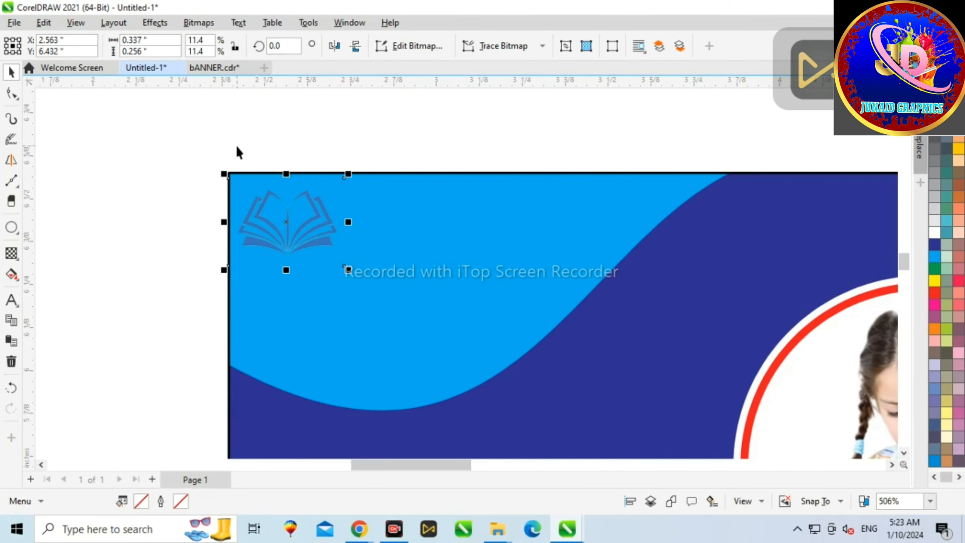
click(235, 144)
- Move the small light blue text line to the right of the book logo
scroll(240, 156, down, 3)
drag(548, 391, 272, 171)
scroll(271, 170, up, 4)
drag(225, 151, 227, 152)
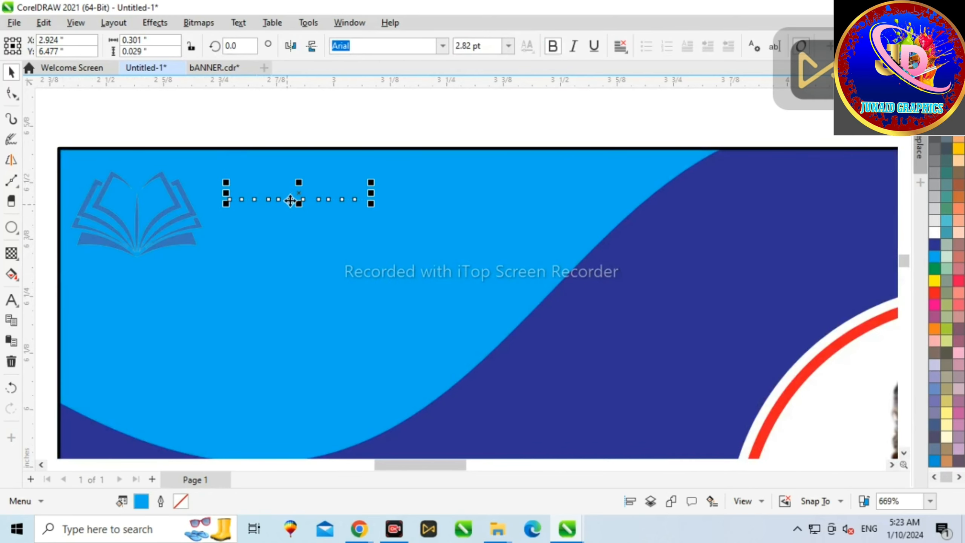
- Replace the small text line beside the book logo with "School logo"
double_click(353, 194)
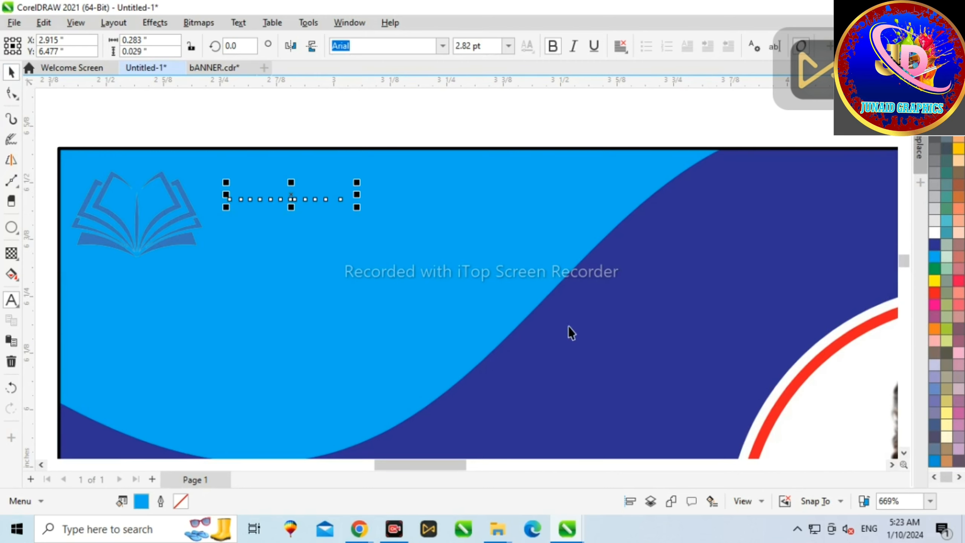
scroll(326, 178, up, 1)
double_click(354, 198)
key(BackSpace)
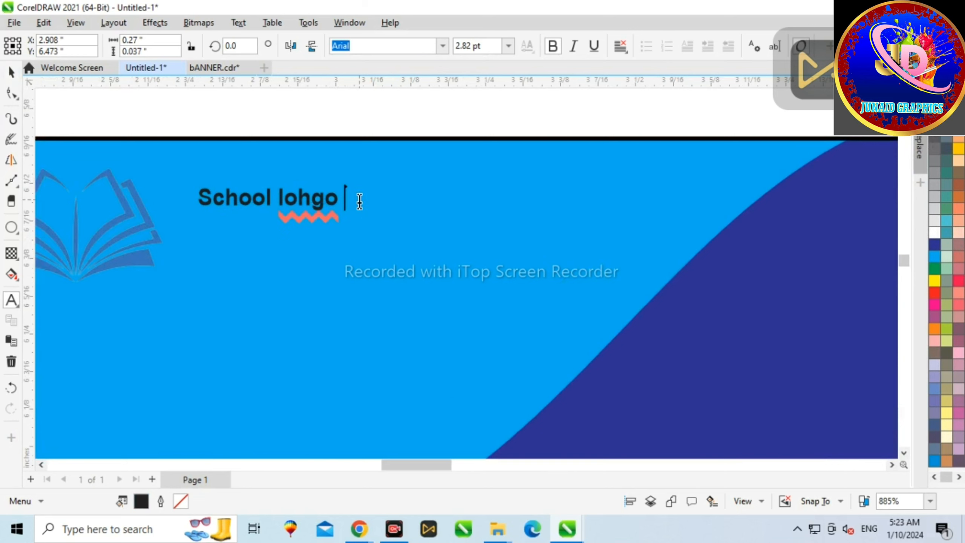
scroll(413, 255, down, 6)
click(12, 72)
- Enlarge the School logo text beside the book logo to about 4.3 pt
scroll(351, 227, up, 5)
drag(350, 235, 374, 261)
drag(315, 248, 338, 249)
- Try aligning the School logo text with the book logo by their left edges
shift+click(203, 274)
key(l)
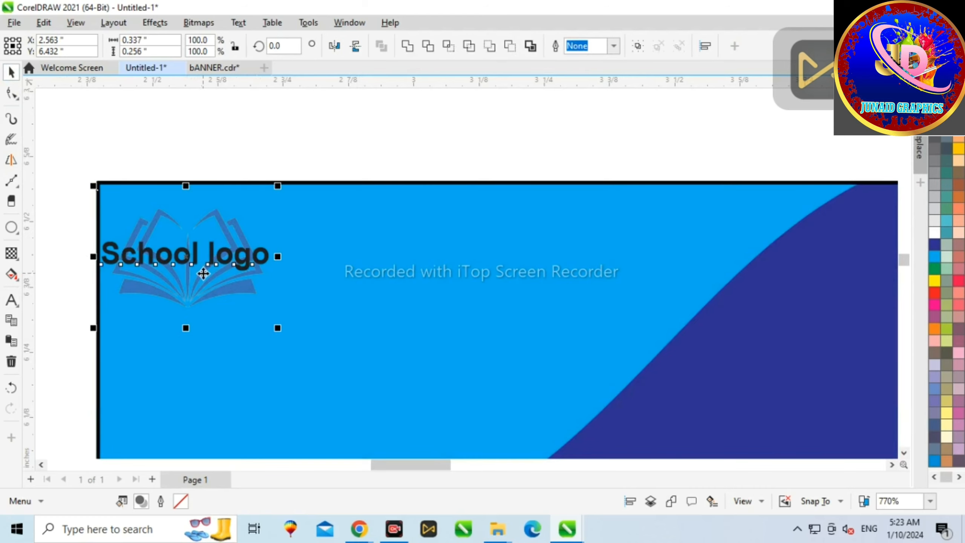
click(162, 176)
- Move the School logo text to the right of the book logo, align their centers horizontally and fill the text dark blue
drag(185, 261, 359, 267)
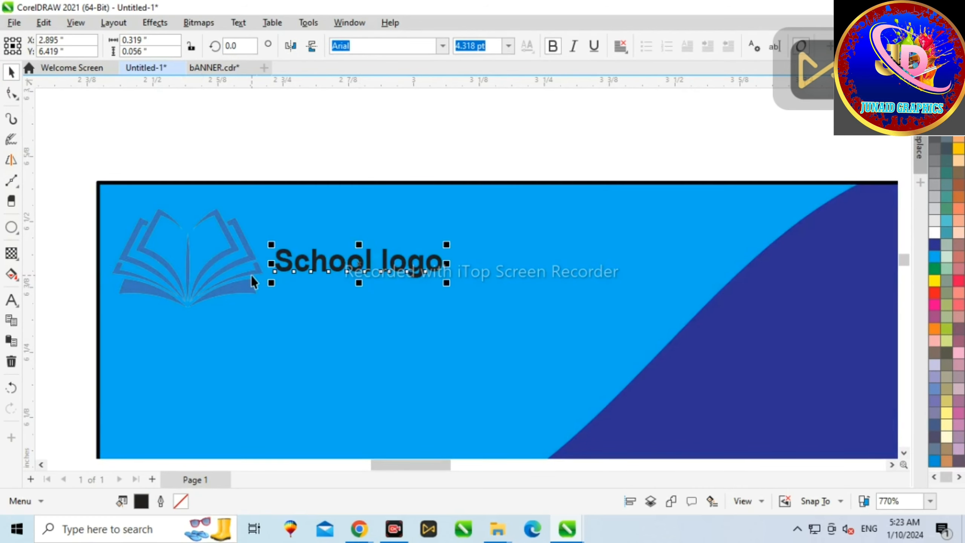
shift+click(251, 275)
key(e)
click(395, 260)
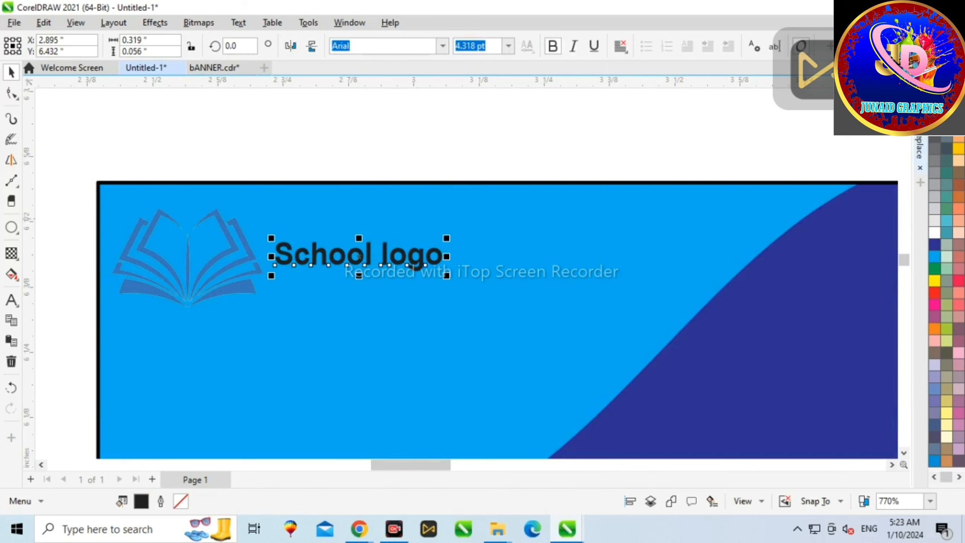
click(935, 245)
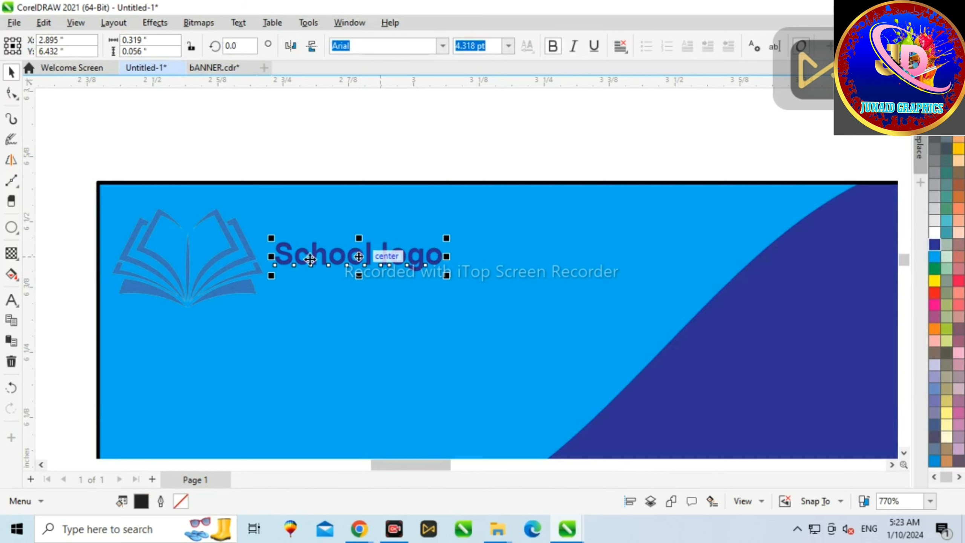
- Group the book logo with its text, shrink it to about 0.49 in wide and nudge it into the banner's upper-left corner
click(227, 255)
scroll(329, 273, down, 3)
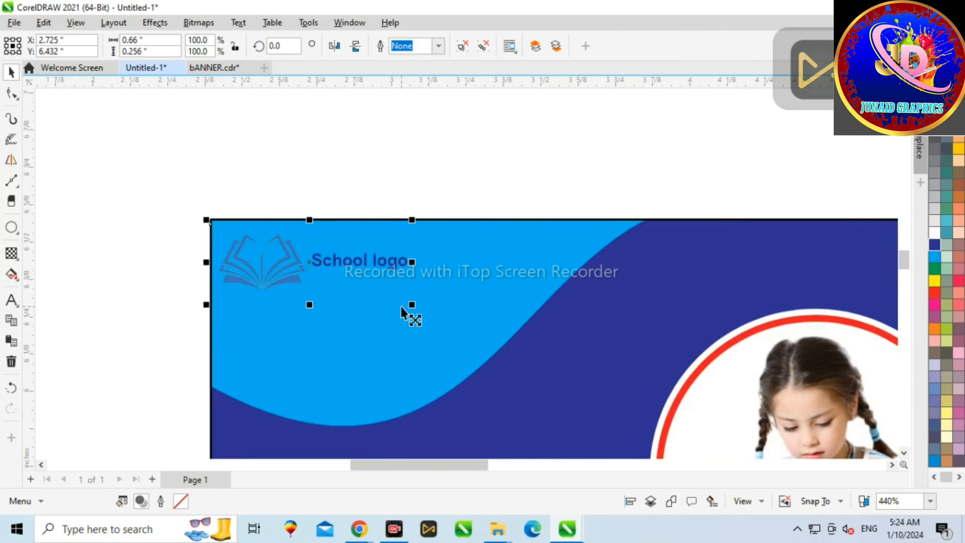
drag(412, 307, 389, 296)
scroll(291, 261, up, 3)
key(Escape)
click(295, 269)
key(Up)
key(Up)
key(Up)
key(Left)
key(Left)
key(Left)
key(Left)
scroll(448, 179, down, 5)
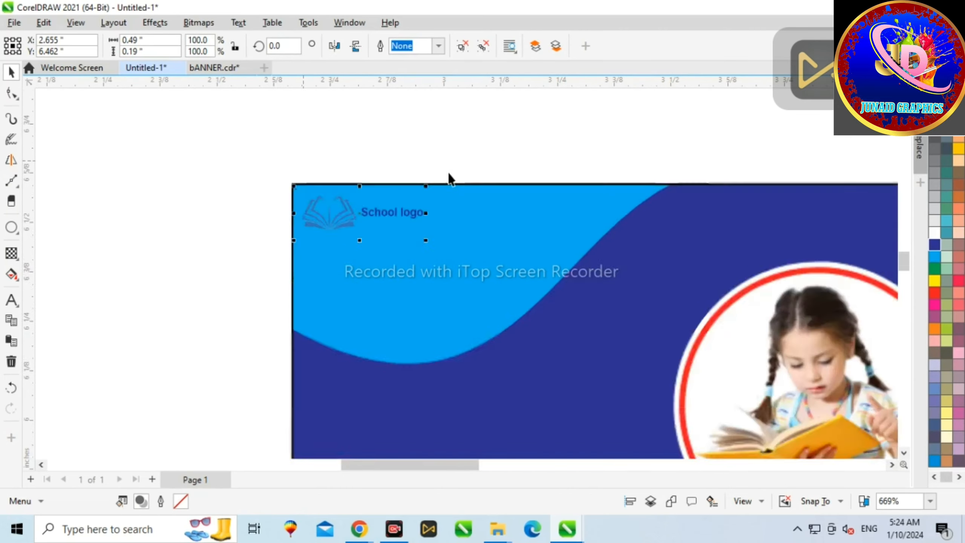
- Ungroup the contact details beside the banner and move their small icons next to the Instagram icon
scroll(664, 394, down, 2)
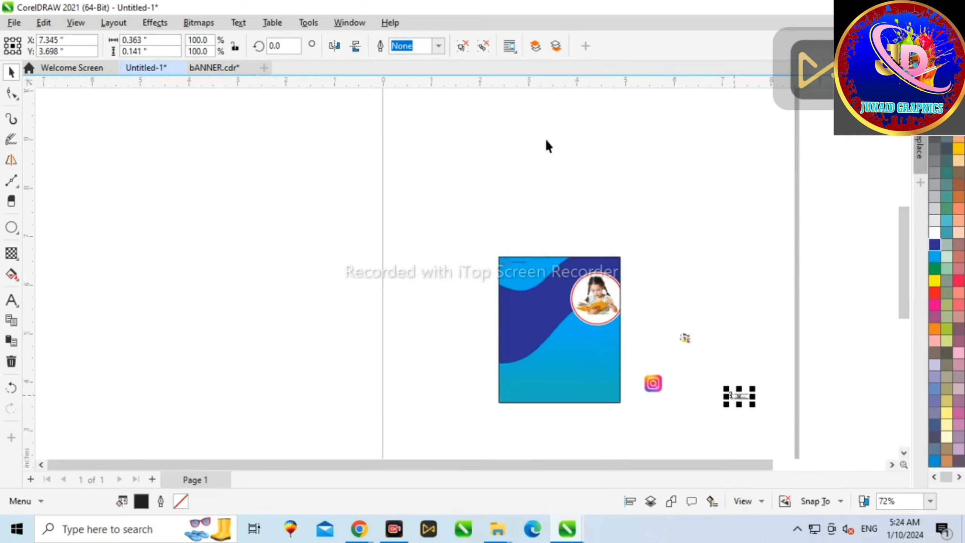
scroll(730, 393, up, 4)
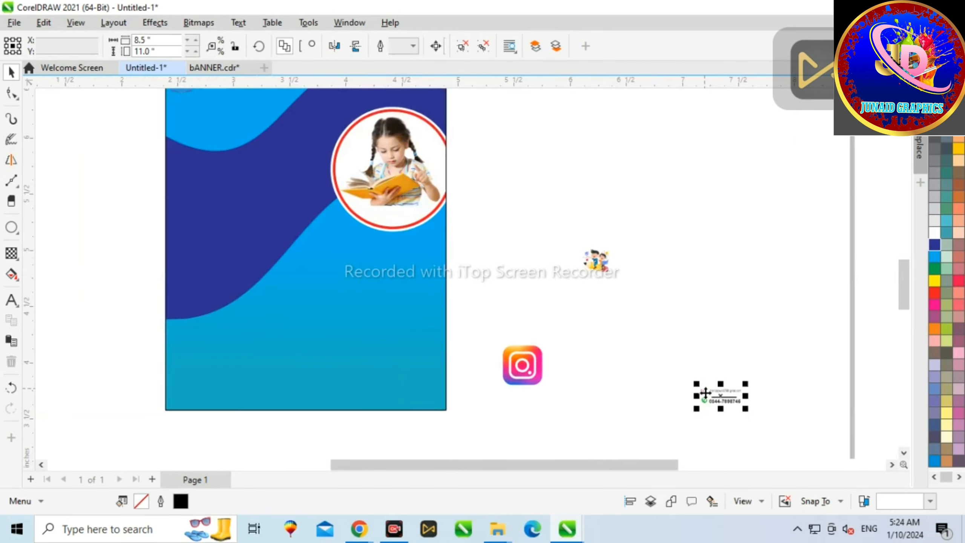
click(462, 46)
scroll(697, 403, down, 2)
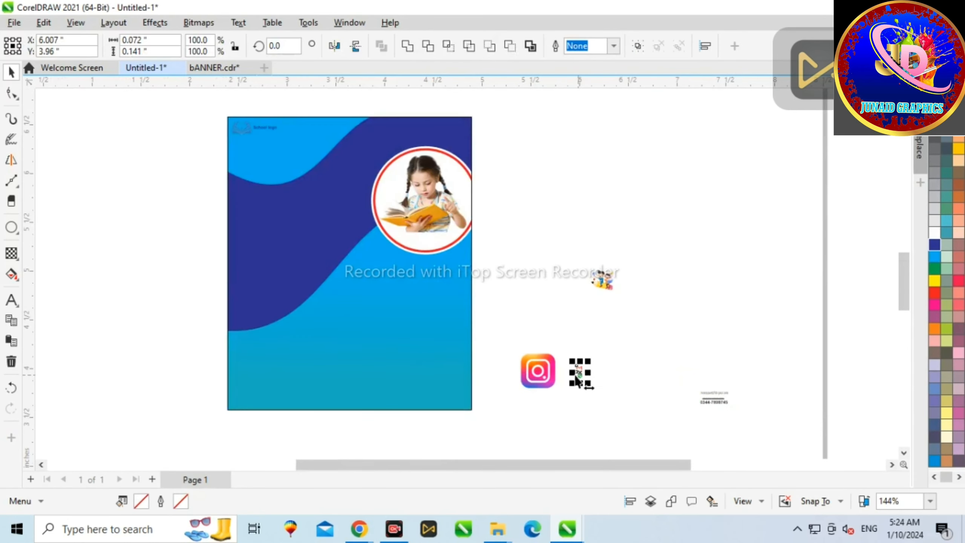
- Separate the Gmail icon from the WhatsApp icon and shrink the Instagram icon to about 0.05 in wide
scroll(575, 375, up, 2)
click(587, 366)
drag(584, 363, 628, 387)
scroll(519, 376, up, 1)
click(496, 354)
drag(441, 299, 506, 365)
scroll(506, 364, up, 2)
scroll(662, 396, up, 2)
drag(645, 381, 633, 368)
- Align the Instagram and WhatsApp icons horizontally by their centers
shift+click(726, 391)
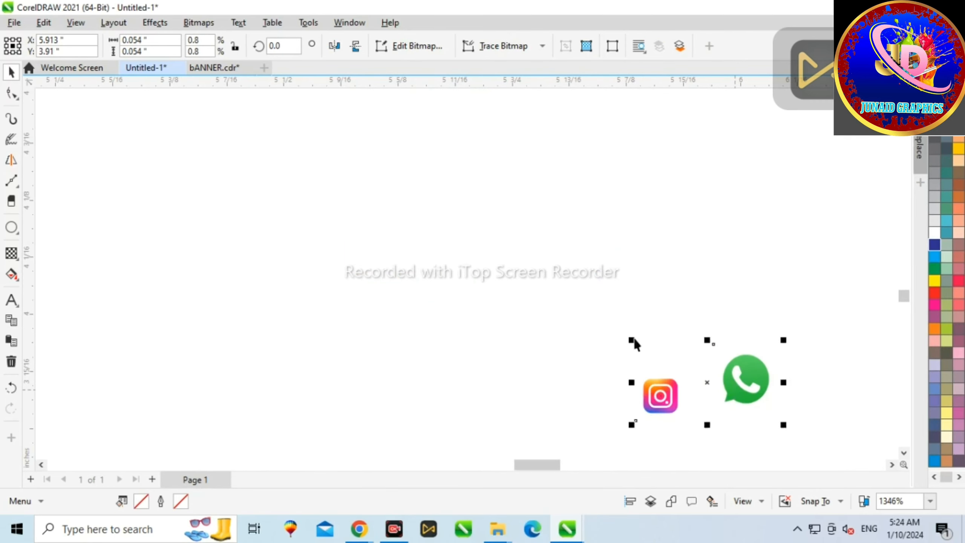
scroll(628, 337, down, 3)
shift+click(745, 373)
key(e)
click(706, 336)
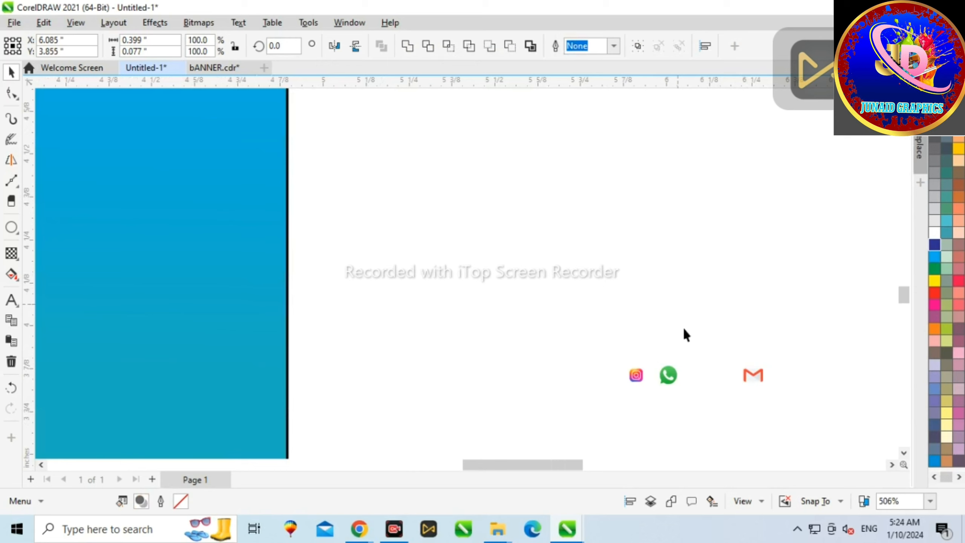
- Space the Instagram, WhatsApp and Gmail icons evenly in one center-aligned row and group them
click(753, 375)
scroll(683, 377, up, 6)
mouse_move(694, 376)
mouse_down()
mouse_move(683, 375)
mouse_move(702, 375)
mouse_up()
drag(446, 367, 499, 376)
shift+click(604, 378)
shift+click(717, 379)
key(e)
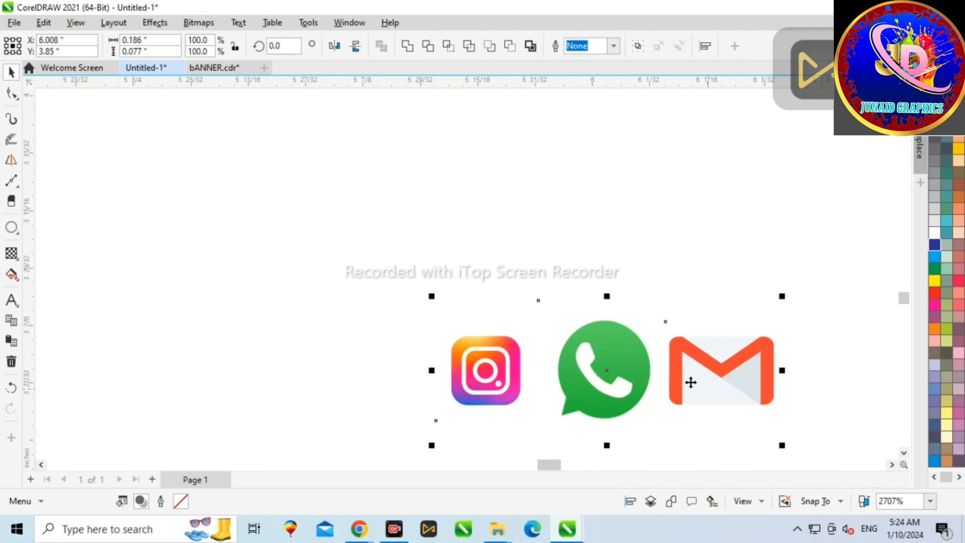
scroll(659, 355, down, 1)
scroll(694, 334, down, 3)
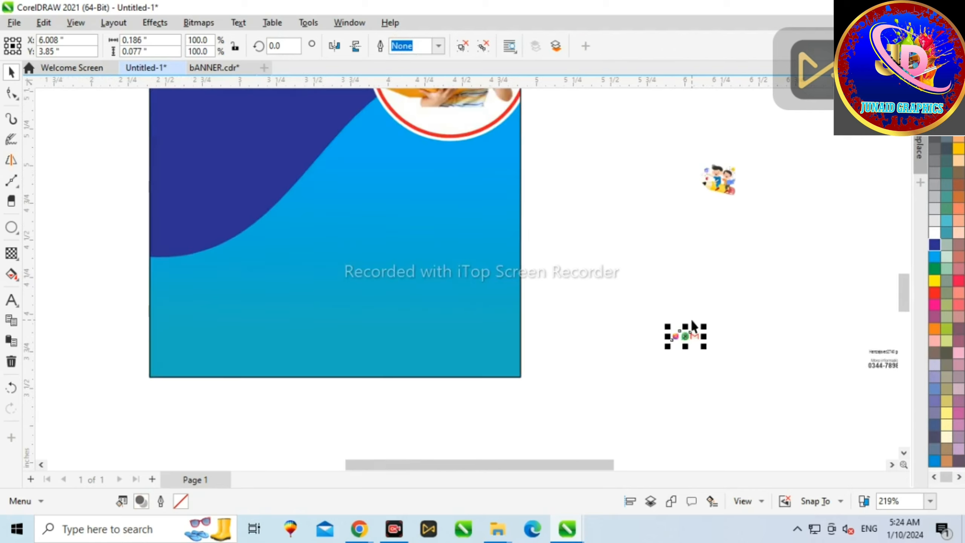
- Place the icon group in the banner's bottom-left corner, enlarge it to about 0.42 in wide and nudge it left
drag(685, 335, 275, 345)
scroll(212, 361, up, 1)
drag(213, 362, 146, 322)
key(Left)
key(Left)
key(Left)
key(Left)
key(Left)
key(Left)
key(Left)
key(Left)
key(Left)
key(Left)
key(Left)
- Copy the icon group to the empty area right of the banner, ungroup the copy and delete its Instagram icon
drag(202, 334, 566, 279)
scroll(216, 304, down, 1)
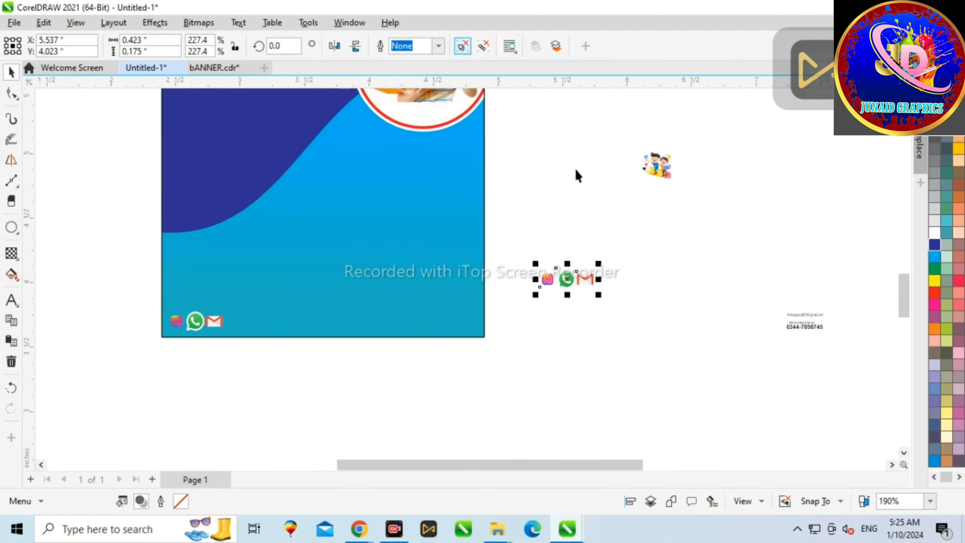
scroll(578, 262, up, 1)
ctrl+click(562, 284)
key(Delete)
- Stack the copied Gmail icon directly above the WhatsApp icon and group the two
click(565, 288)
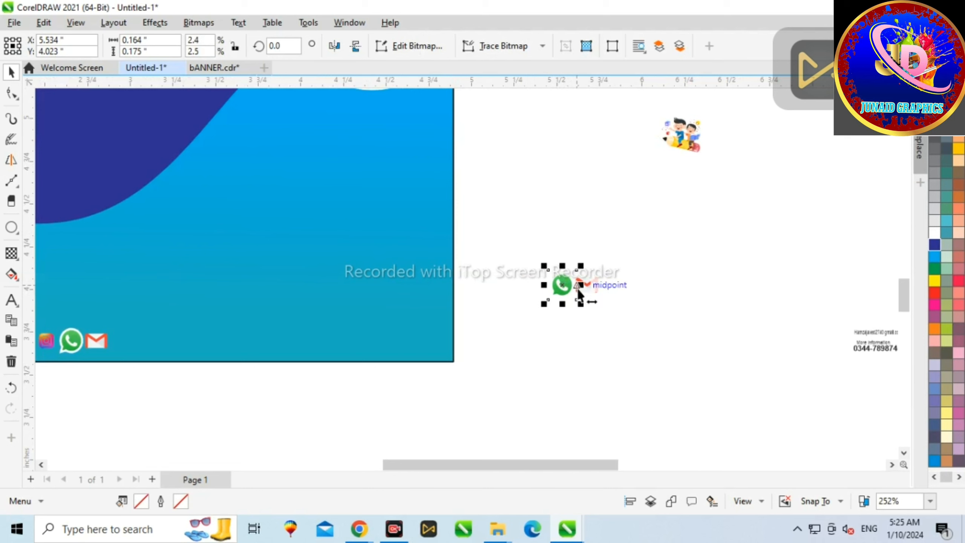
shift+click(588, 287)
click(587, 285)
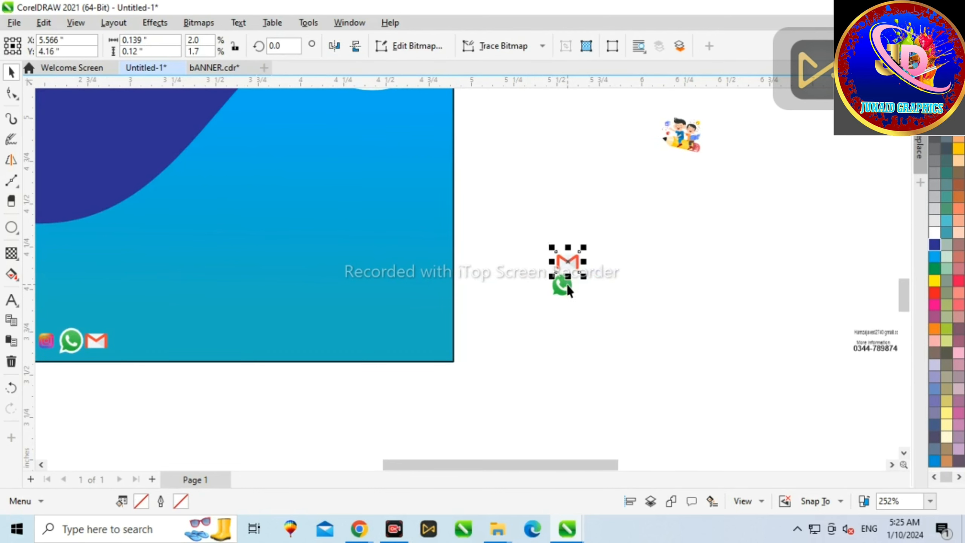
shift+click(568, 287)
key(ctrl+g)
scroll(762, 326, down, 2)
scroll(820, 328, up, 2)
- Center the e-mail address text on the stacked Gmail and WhatsApp icons and ungroup the icons
drag(797, 317, 830, 329)
click(830, 329)
shift+click(551, 269)
key(c)
key(e)
scroll(559, 289, up, 2)
click(560, 289)
click(549, 274)
click(464, 48)
- Center-align the Gmail icon and the e-mail address text in both directions
click(505, 218)
click(531, 271)
shift+click(530, 251)
key(Escape)
click(525, 256)
shift+click(569, 271)
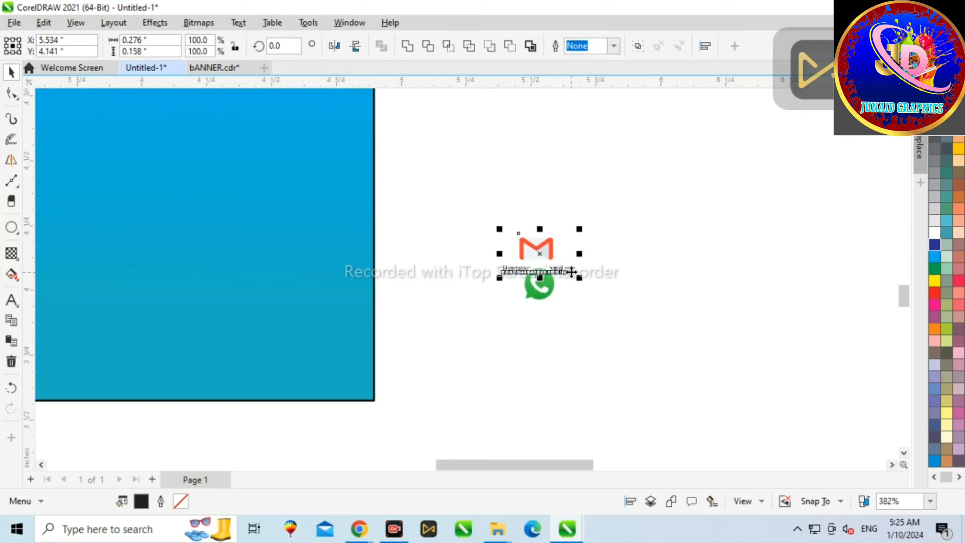
key(c)
key(e)
key(Escape)
- Move the e-mail address text to the right of the Gmail icon
scroll(568, 270, up, 1)
drag(567, 270, 679, 277)
key(ctrl+z)
shift+click(536, 275)
key(Escape)
mouse_move(540, 273)
mouse_down()
mouse_move(560, 270)
mouse_move(551, 268)
mouse_up()
- Move the Gmail icon with its e-mail text into the banner's bottom-right corner and enlarge them to about 0.55 in wide
drag(450, 211, 694, 298)
scroll(642, 275, down, 2)
drag(630, 275, 430, 322)
scroll(430, 321, up, 2)
drag(352, 289, 342, 281)
scroll(364, 302, up, 2)
scroll(404, 279, down, 3)
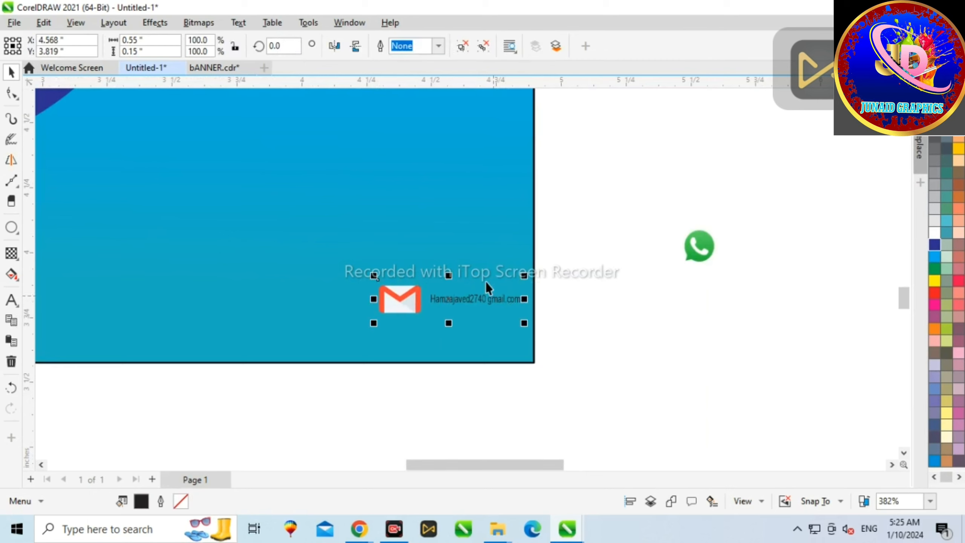
- Make the e-mail address text bold and group it with the Gmail icon
click(634, 221)
click(497, 298)
click(552, 46)
scroll(467, 289, up, 3)
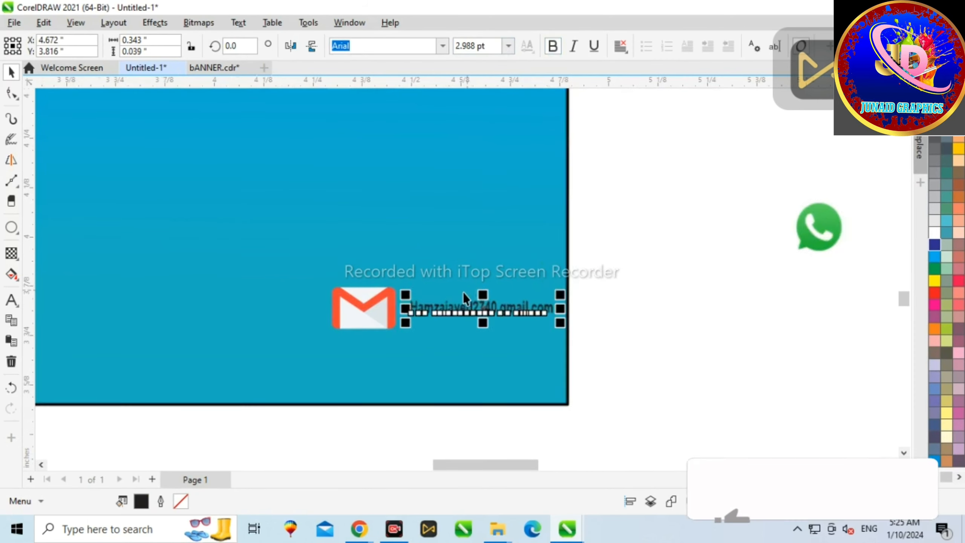
shift+click(356, 311)
scroll(355, 310, down, 2)
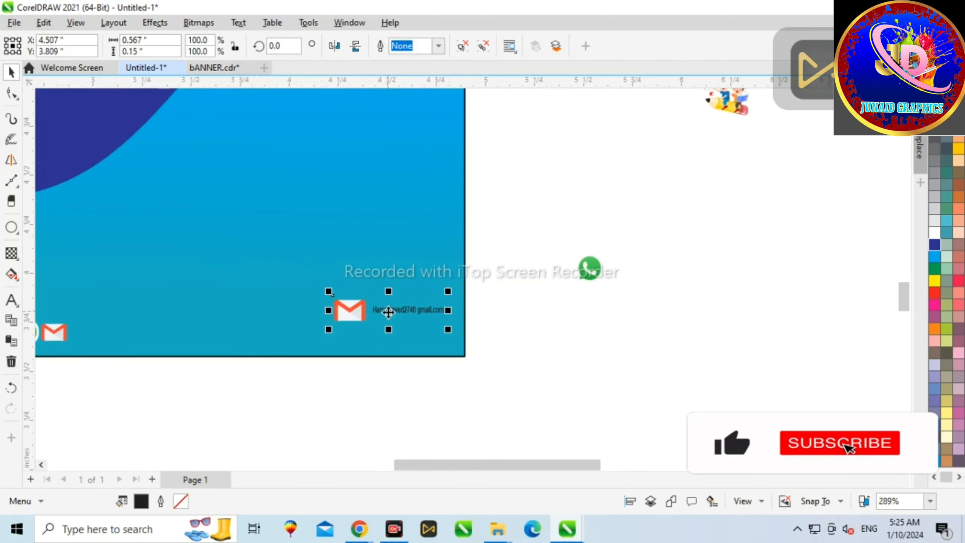
- Move the phone number and its More information caption to the right of the WhatsApp icon outside the banner
click(585, 268)
scroll(581, 270, down, 3)
shift+click(735, 302)
scroll(741, 300, up, 3)
click(717, 272)
scroll(764, 315, up, 4)
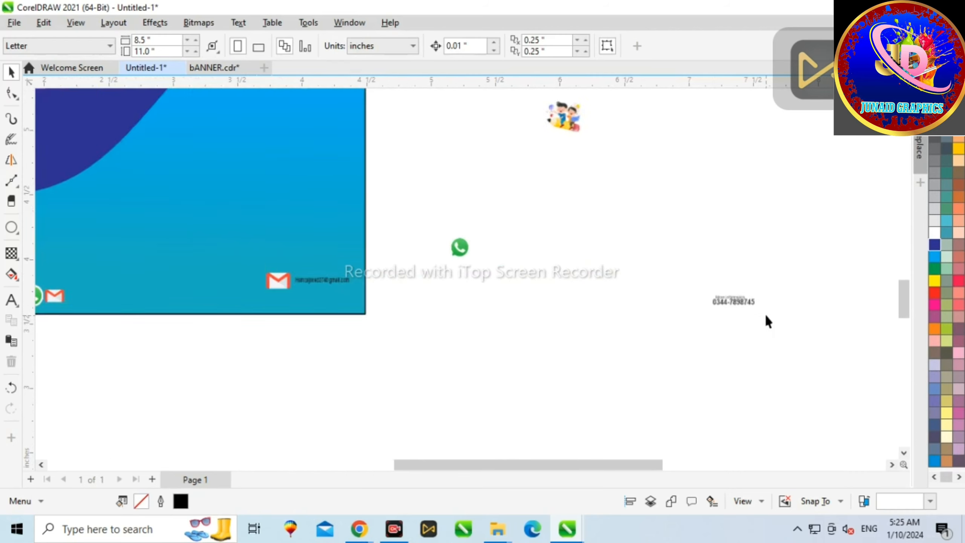
drag(764, 315, 607, 219)
drag(686, 297, 321, 224)
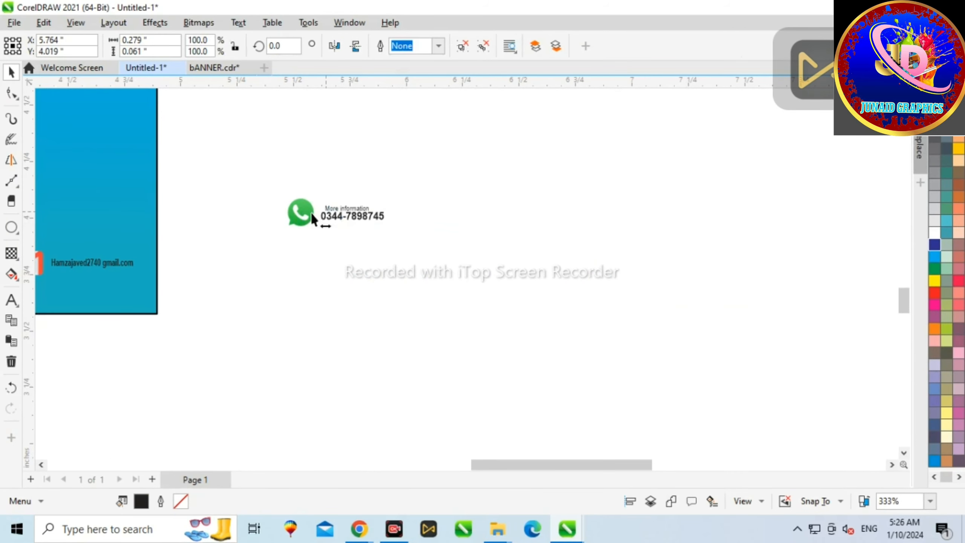
- Group the WhatsApp icon with the phone number text and move the group above the e-mail line in the banner
shift+click(307, 208)
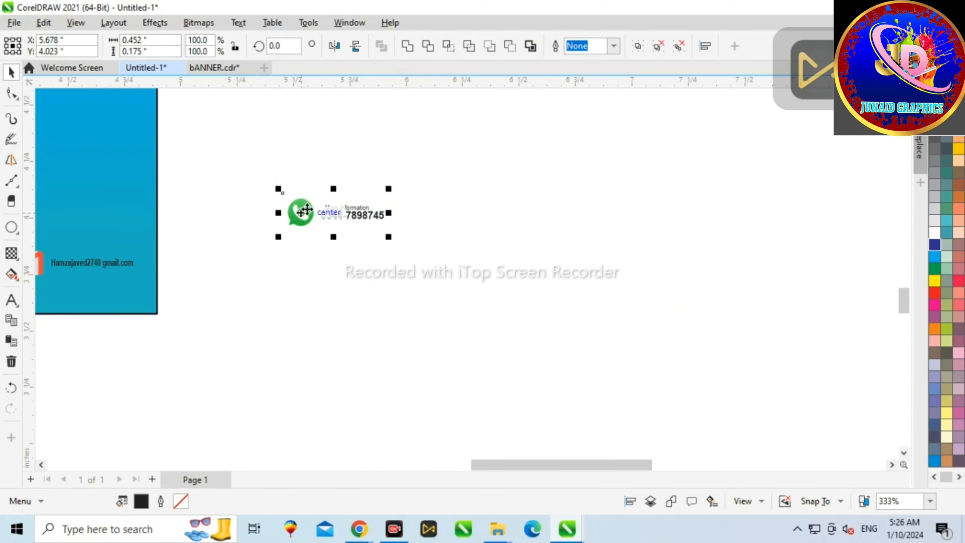
scroll(307, 211, down, 3)
drag(323, 213, 211, 225)
scroll(212, 224, up, 5)
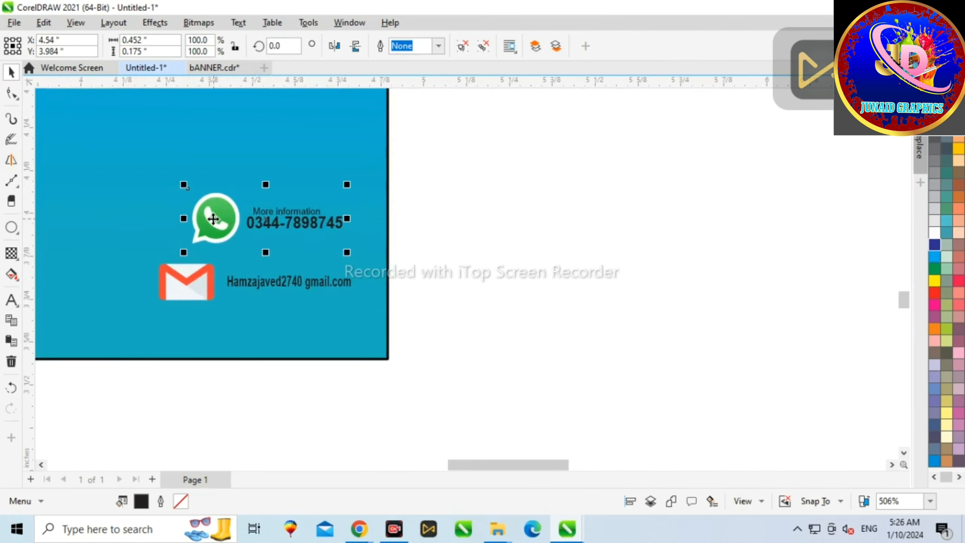
- Ungroup the WhatsApp contact block and make the More information caption bold
click(462, 47)
click(425, 115)
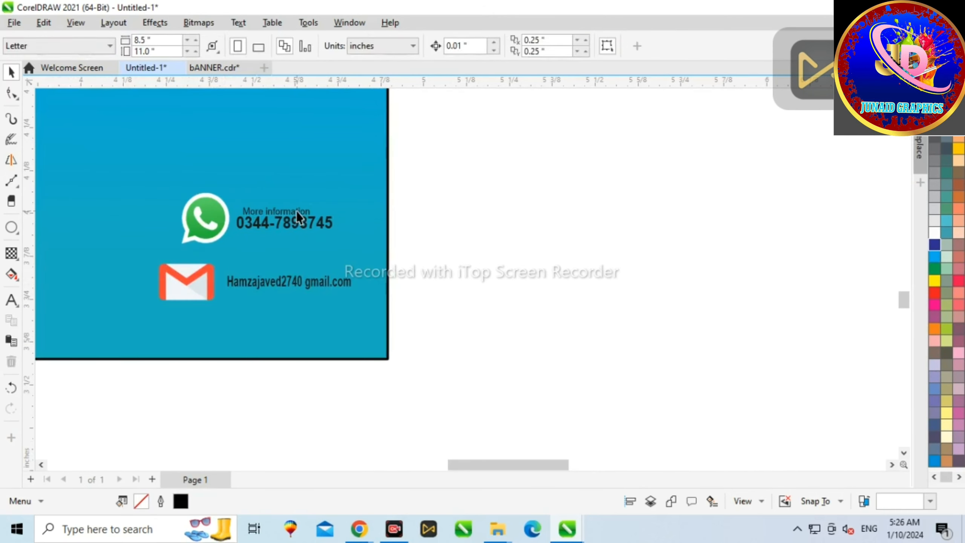
scroll(296, 211, up, 1)
click(296, 212)
click(463, 48)
click(448, 114)
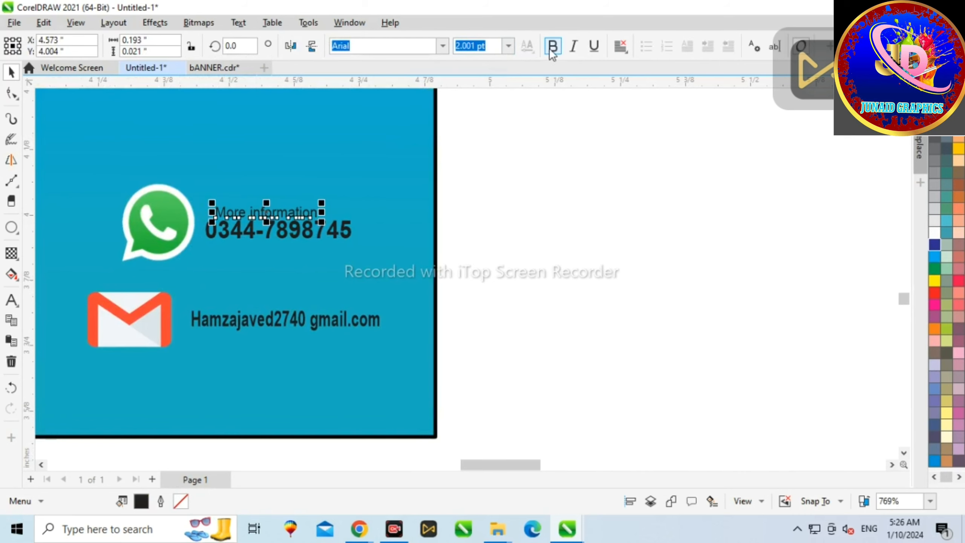
click(550, 49)
- Enlarge the phone number and the More information caption together, bringing the caption to about 2.7 pt
scroll(274, 237, up, 1)
click(276, 232)
click(291, 229)
shift+click(315, 202)
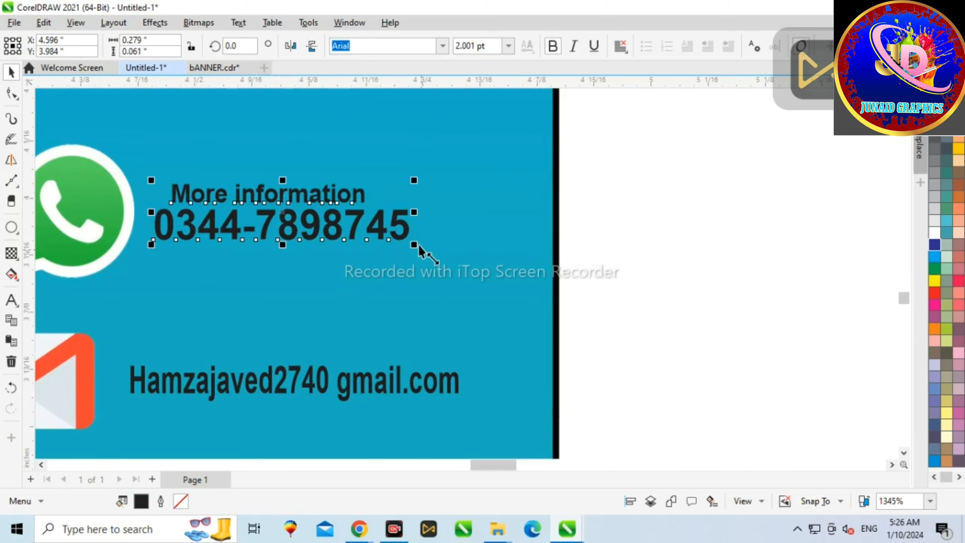
drag(500, 275, 500, 275)
scroll(482, 271, down, 1)
click(510, 296)
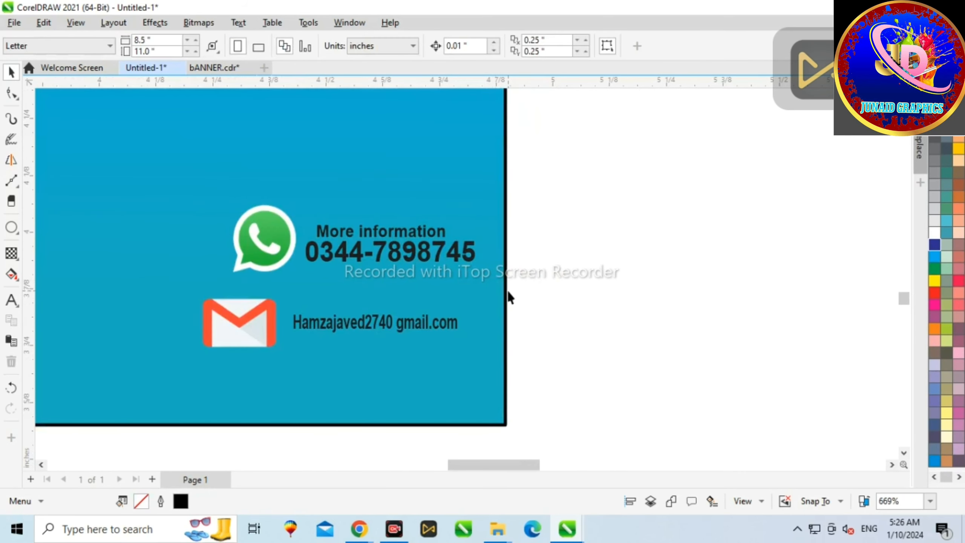
click(391, 254)
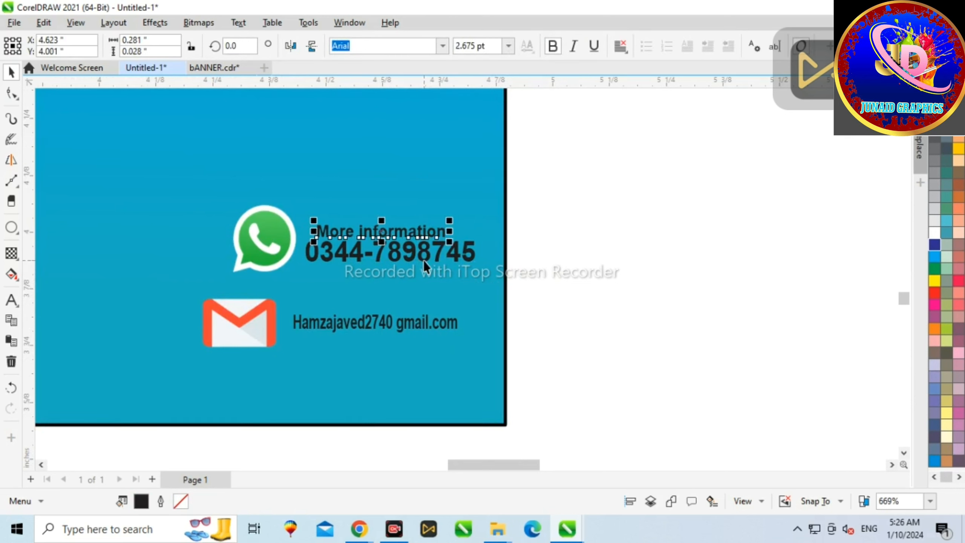
- Group the More information caption with the phone number and nudge them down beside the WhatsApp icon
key(ctrl+g)
key(Down)
key(Down)
key(Down)
key(Down)
- Place the phone text block to the right of the WhatsApp icon and align their centers horizontally in one row
click(279, 240)
click(330, 269)
shift+click(267, 246)
key(c)
key(e)
click(368, 228)
drag(344, 245, 482, 236)
shift+click(256, 249)
key(e)
scroll(348, 231, down, 2)
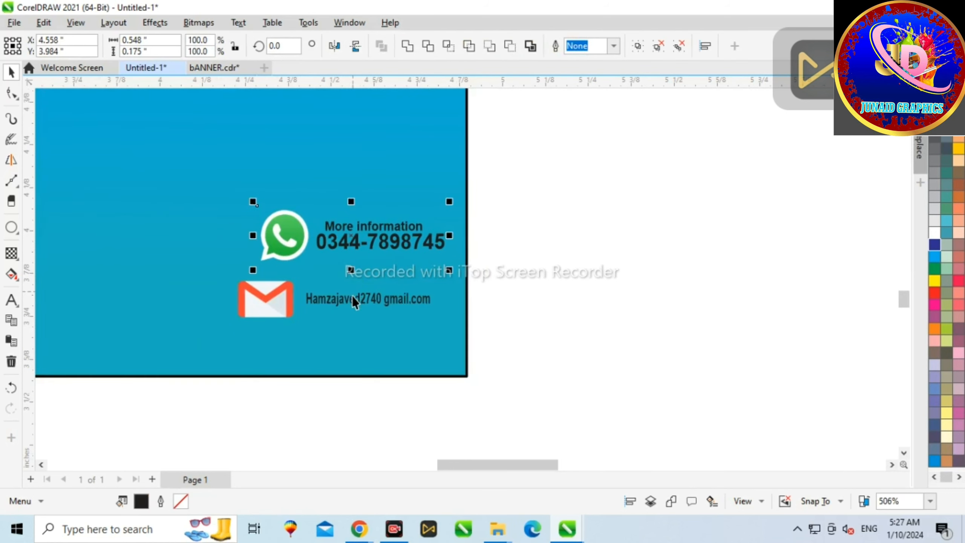
- Shift the Gmail icon and e-mail line slightly right and down, and line up the WhatsApp contact block directly above them
key(ctrl+g)
click(286, 304)
scroll(286, 304, up, 3)
drag(299, 306, 321, 330)
click(288, 199)
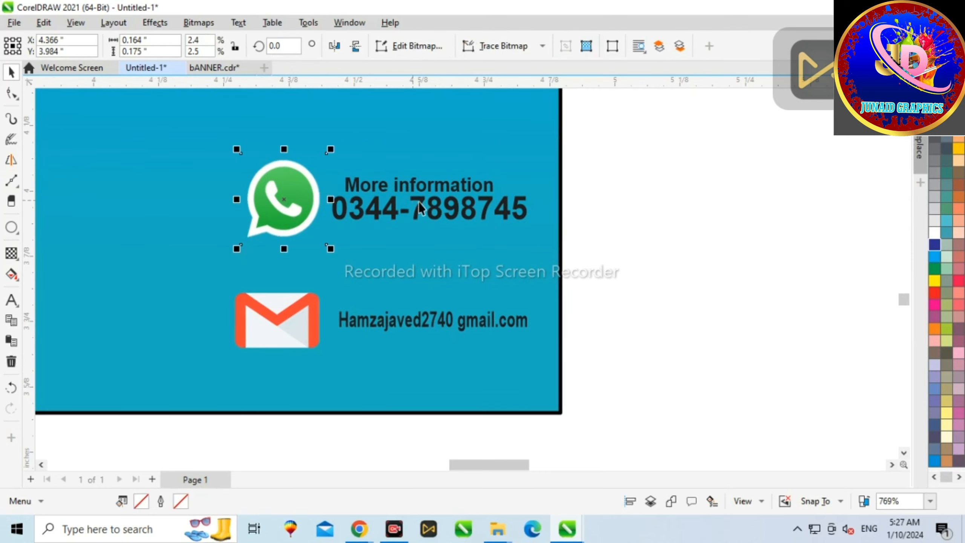
shift+click(420, 208)
drag(413, 206, 346, 233)
scroll(507, 334, down, 3)
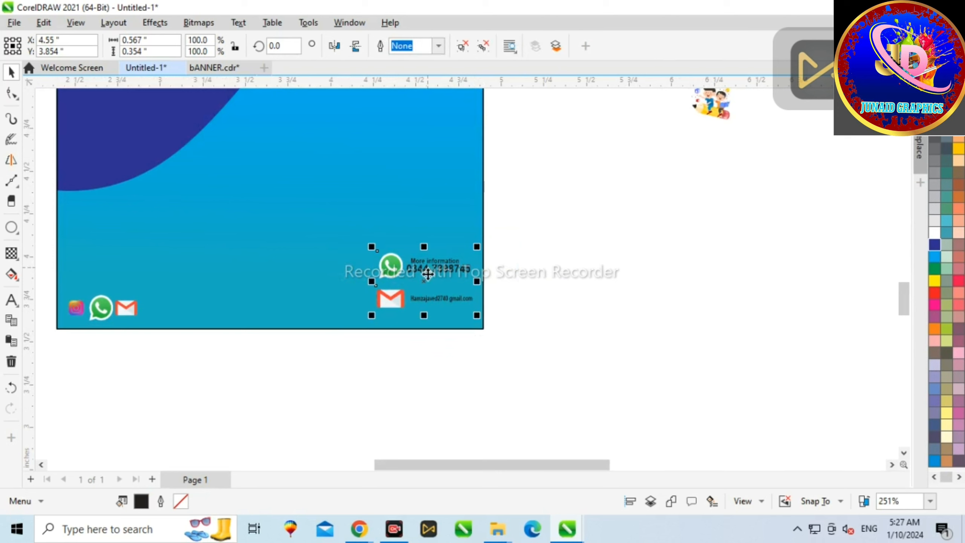
scroll(512, 398, up, 1)
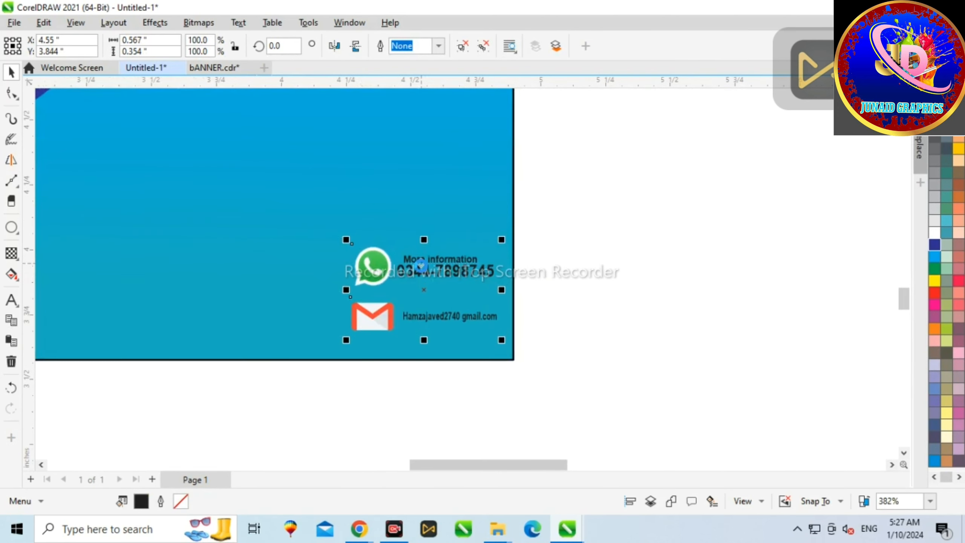
- Move the cartoon picture of children on a pencil into the banner, above the WhatsApp and e-mail contact details
scroll(545, 340, down, 3)
click(587, 174)
drag(587, 174, 369, 192)
scroll(416, 241, up, 2)
drag(423, 241, 429, 214)
scroll(363, 102, up, 1)
scroll(429, 214, down, 2)
scroll(429, 214, down, 1)
click(485, 263)
scroll(447, 229, up, 2)
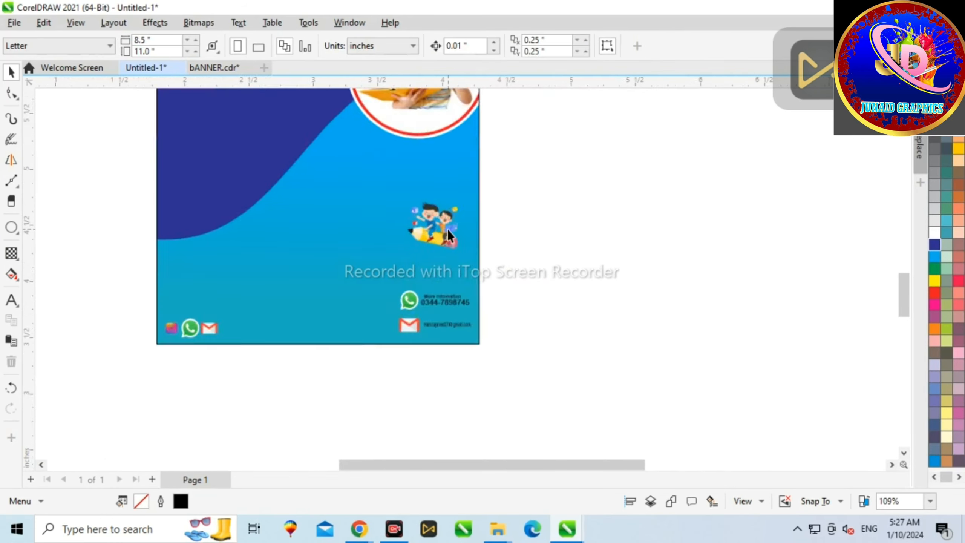
scroll(468, 257, down, 4)
click(12, 300)
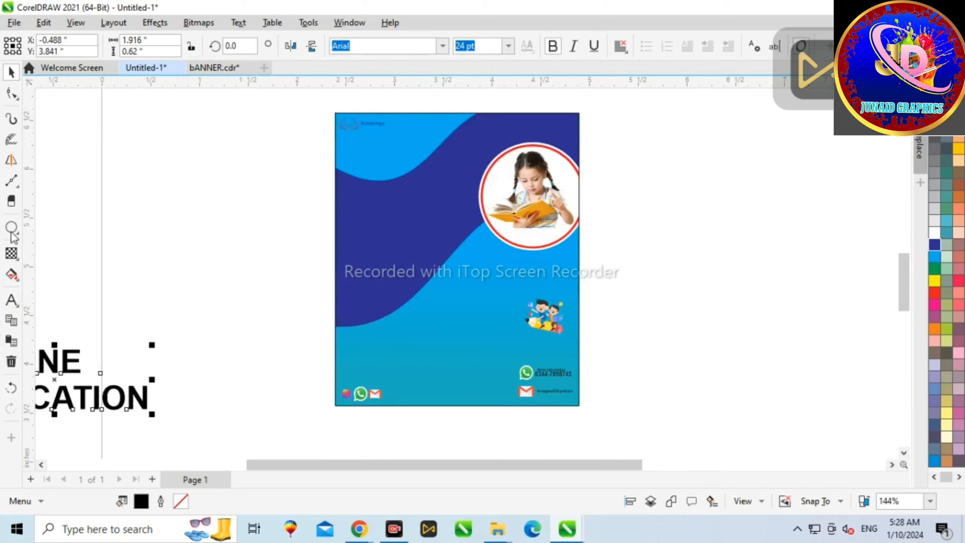
drag(598, 341, 465, 461)
key(Delete)
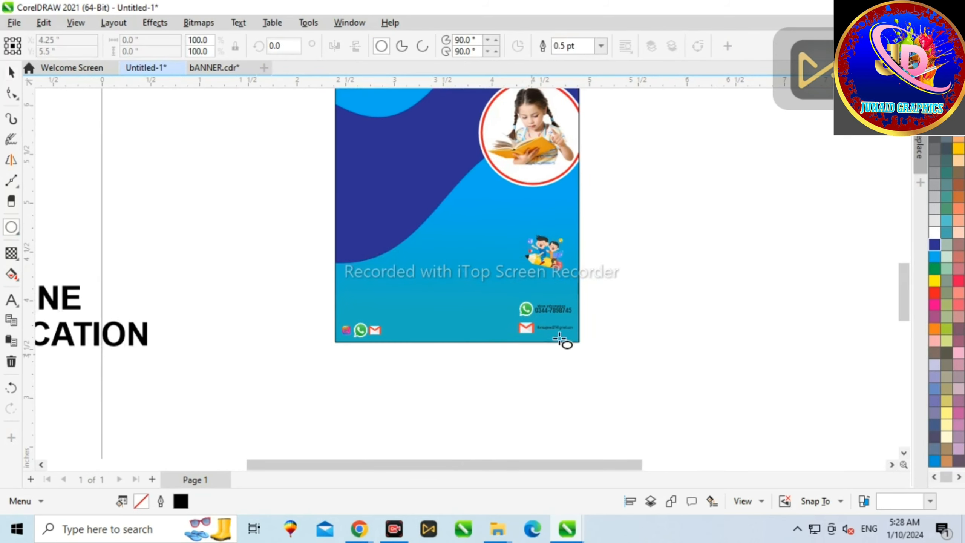